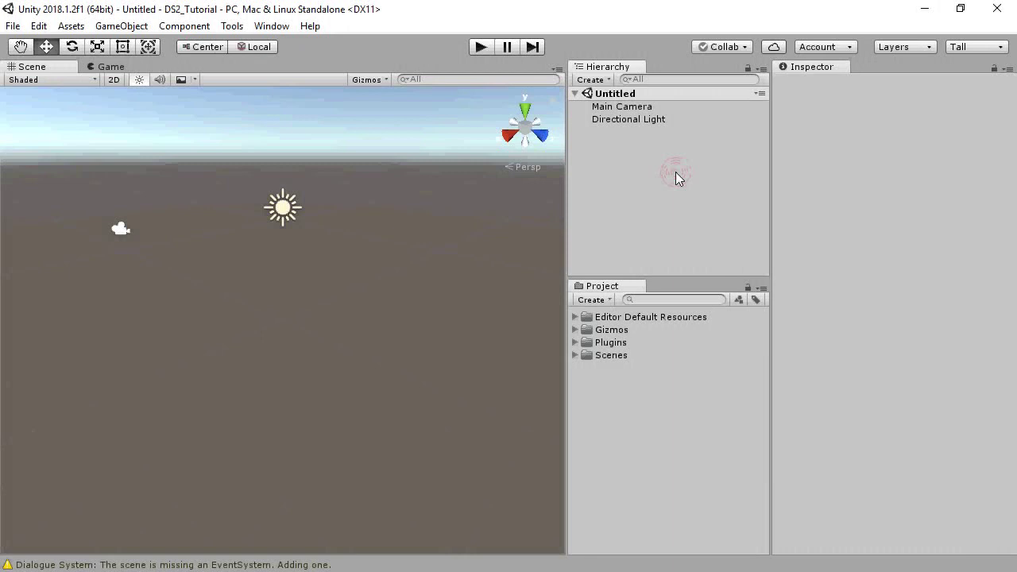
Start a new scene and add the Dialogue Manager prefab from the Dialogue System's Prefabs folder to it
left_click(13, 26)
left_click(19, 45)
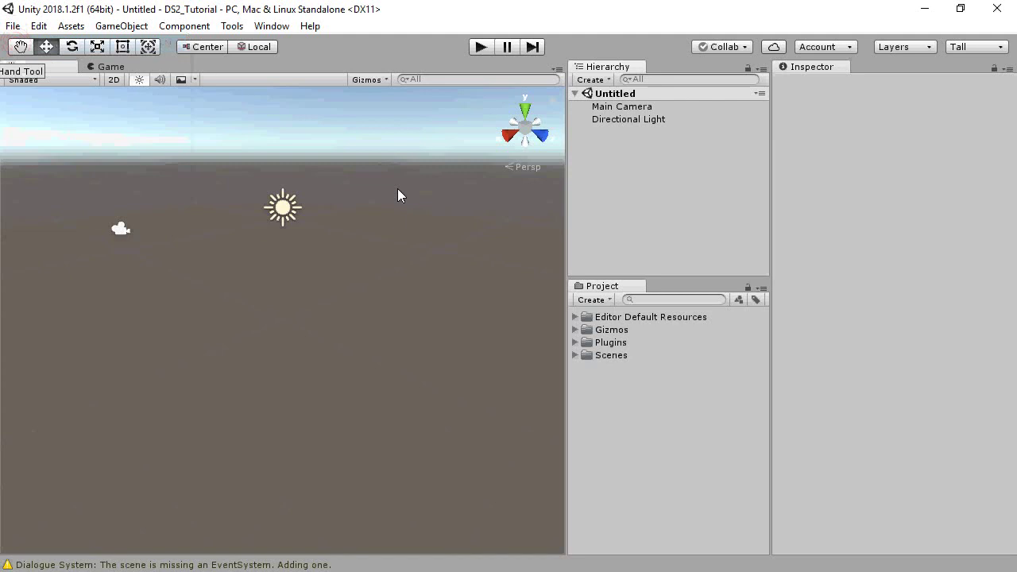
left_click(576, 344)
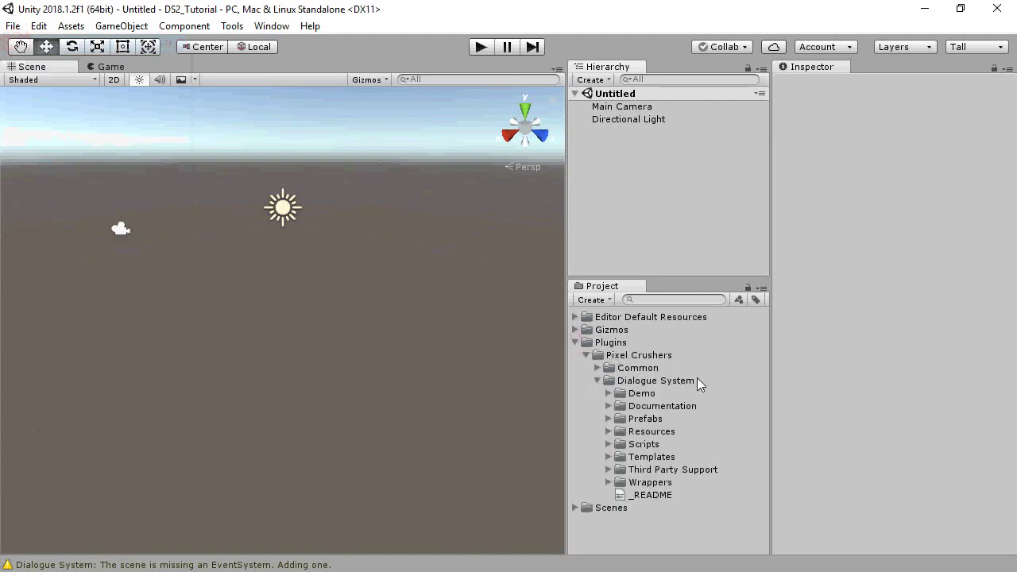
left_click(609, 419)
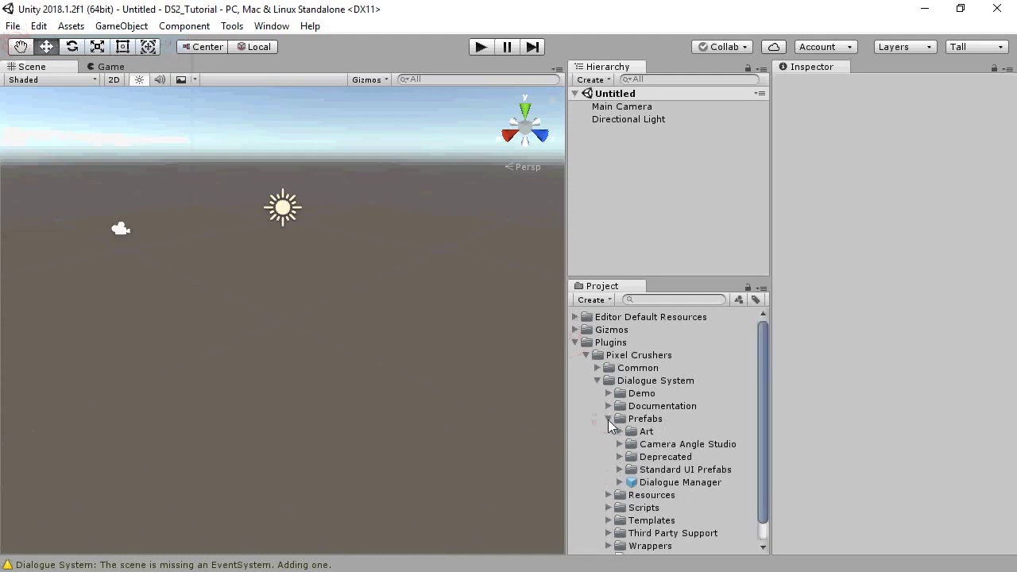
left_click(659, 484)
left_click_drag(658, 483, 637, 170)
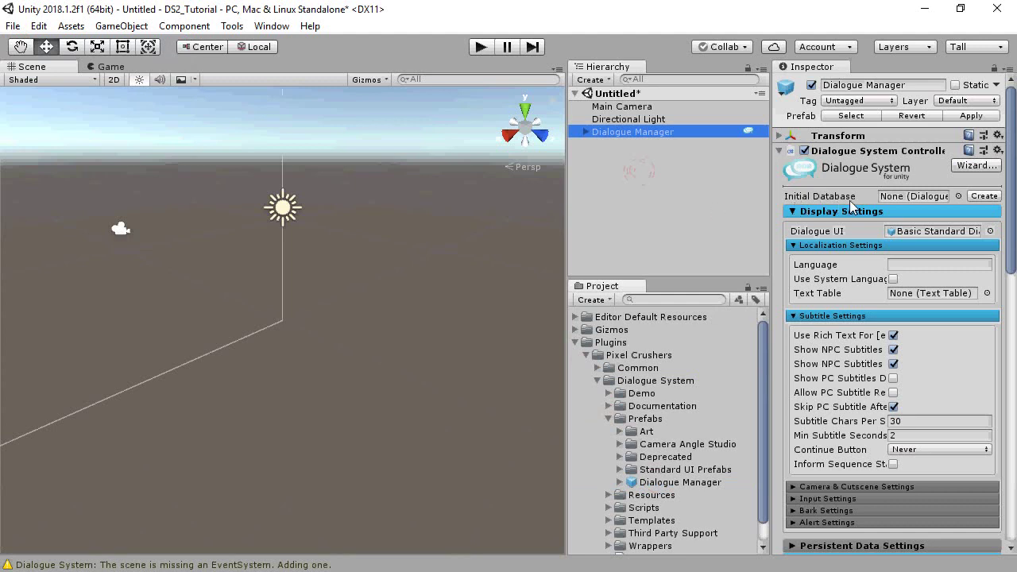
Create an initial database for the Dialogue Manager, saved as Dialogue Database.asset in Assets, and dock the Dialogue editor beside the Scene and Game views
left_click(984, 197)
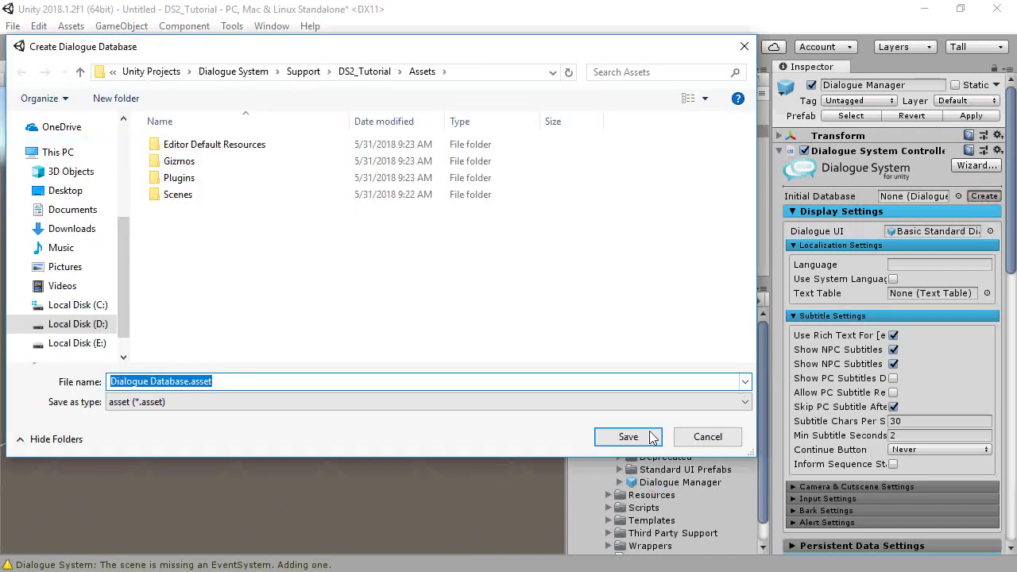
left_click(652, 437)
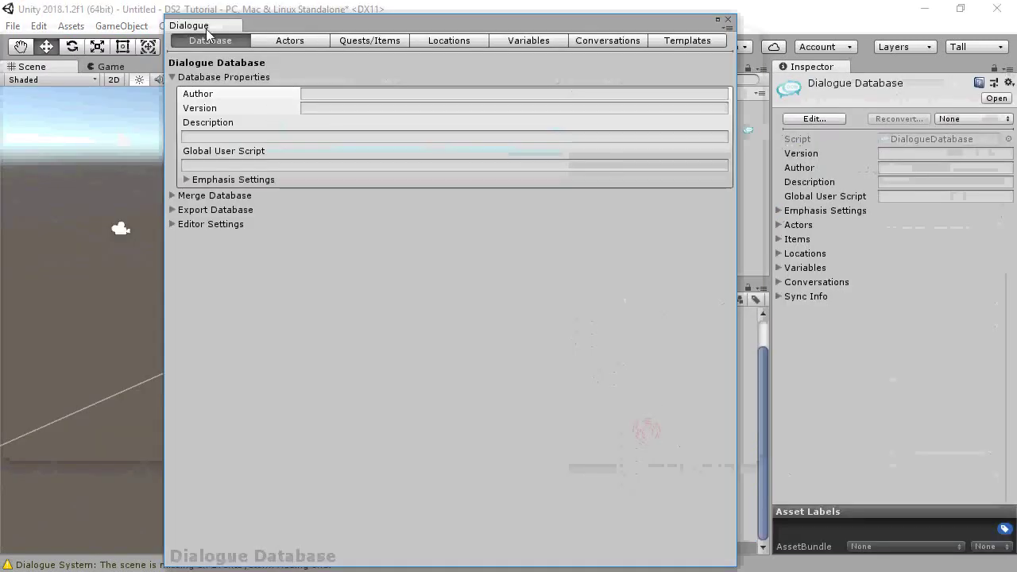
left_click_drag(207, 32, 161, 79)
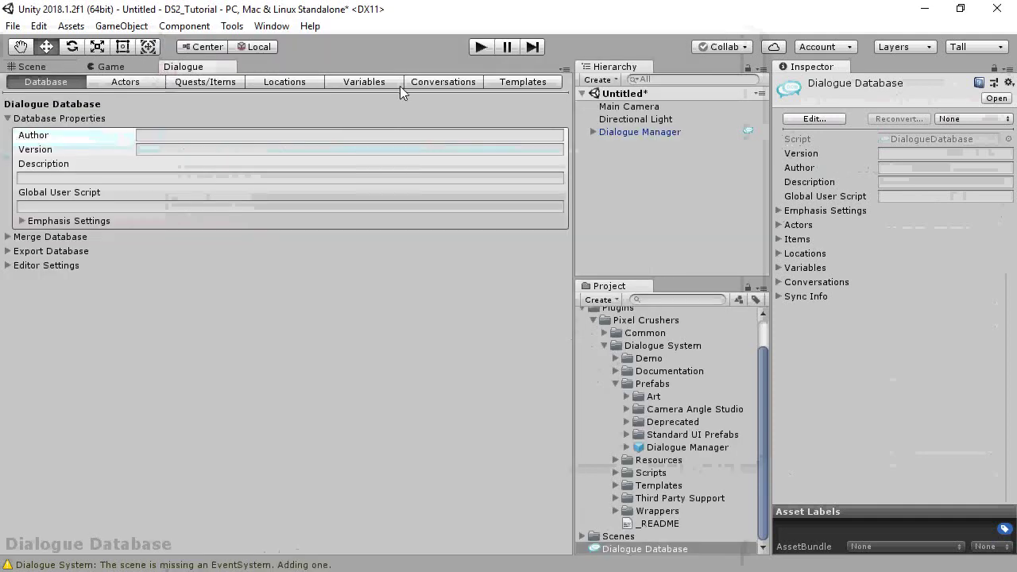
Create a new conversation and give its START node a child node with the dialogue text "Hello."
left_click(478, 83)
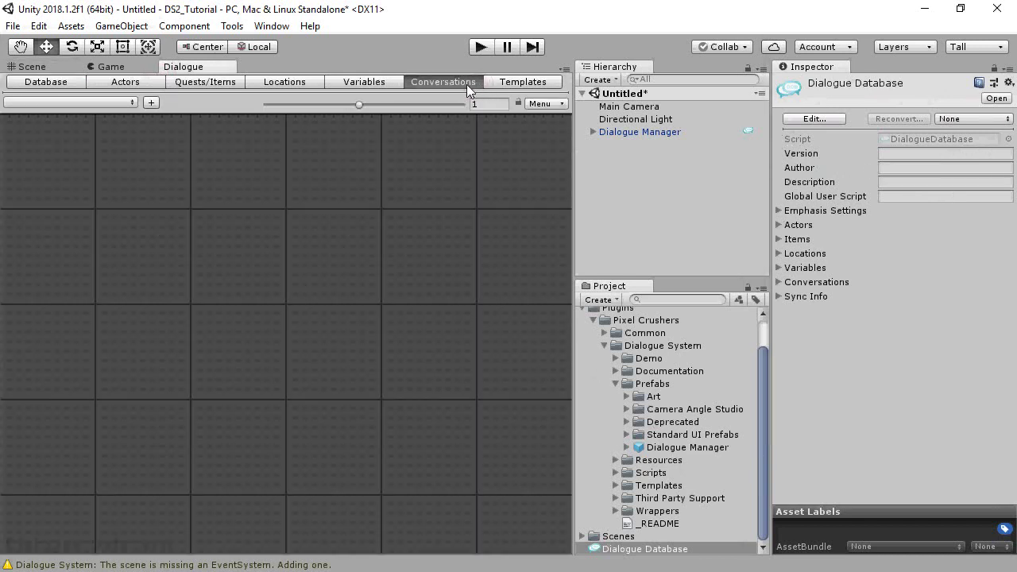
left_click(151, 103)
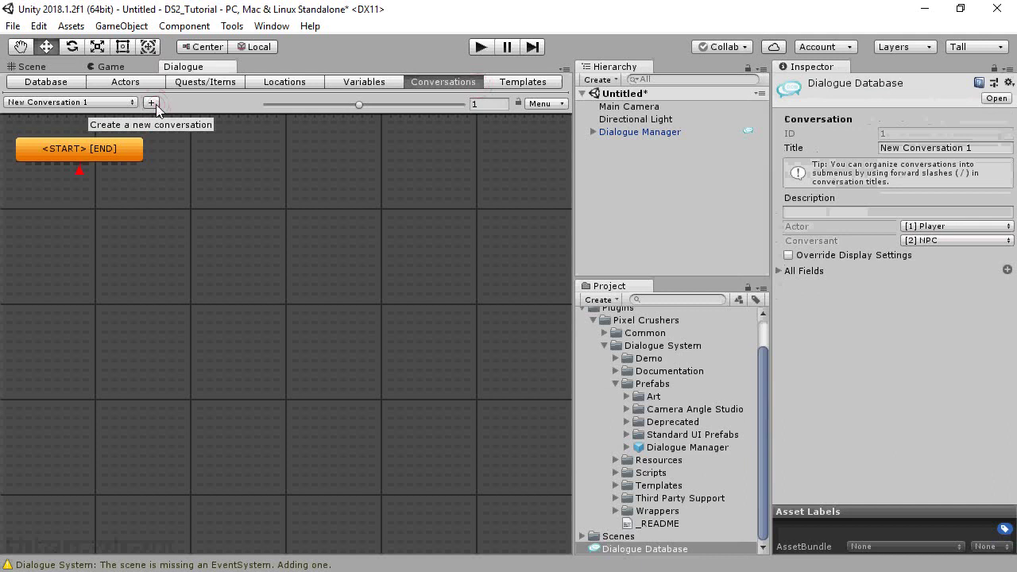
right_click(120, 156)
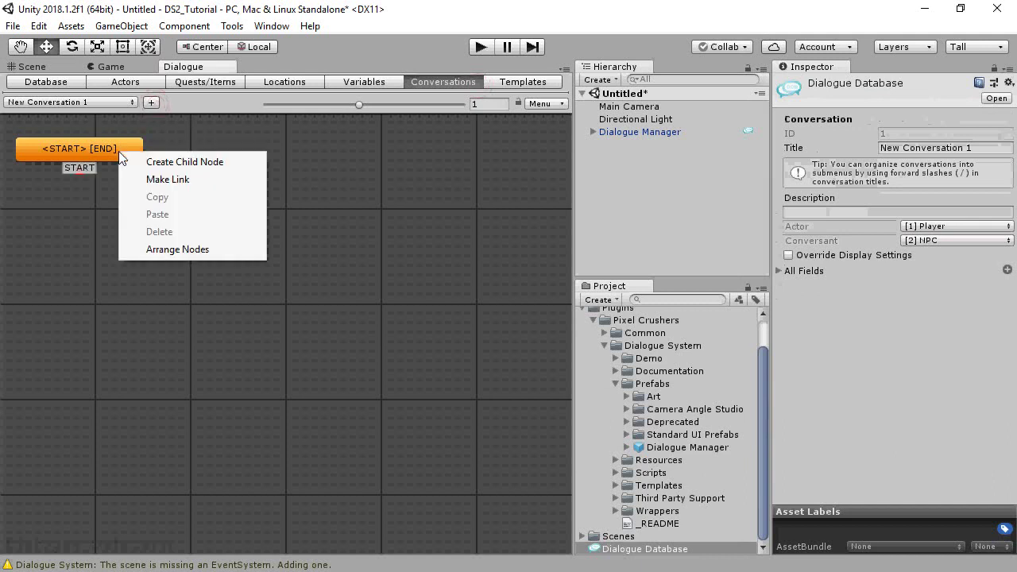
left_click(146, 161)
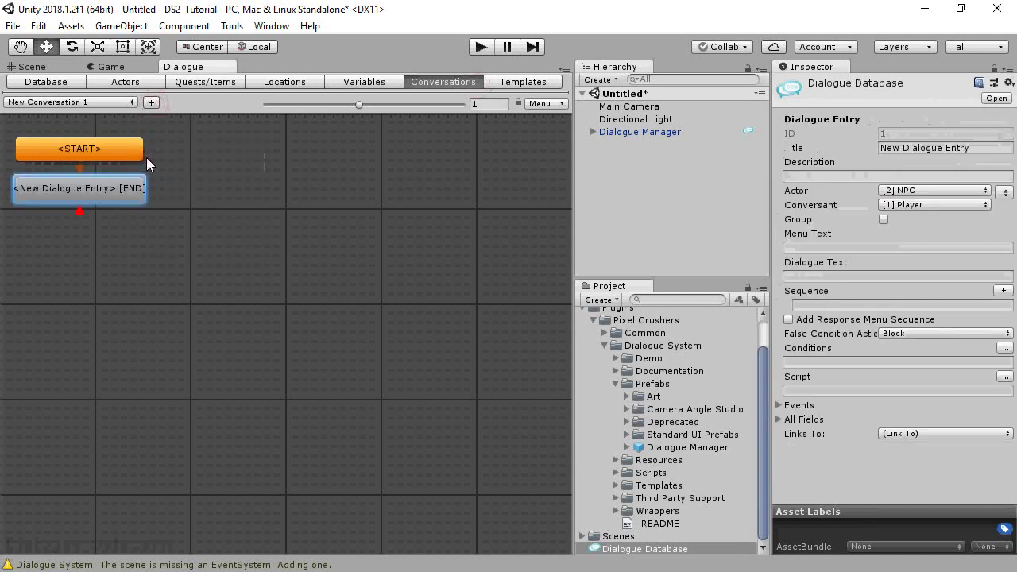
left_click(810, 275)
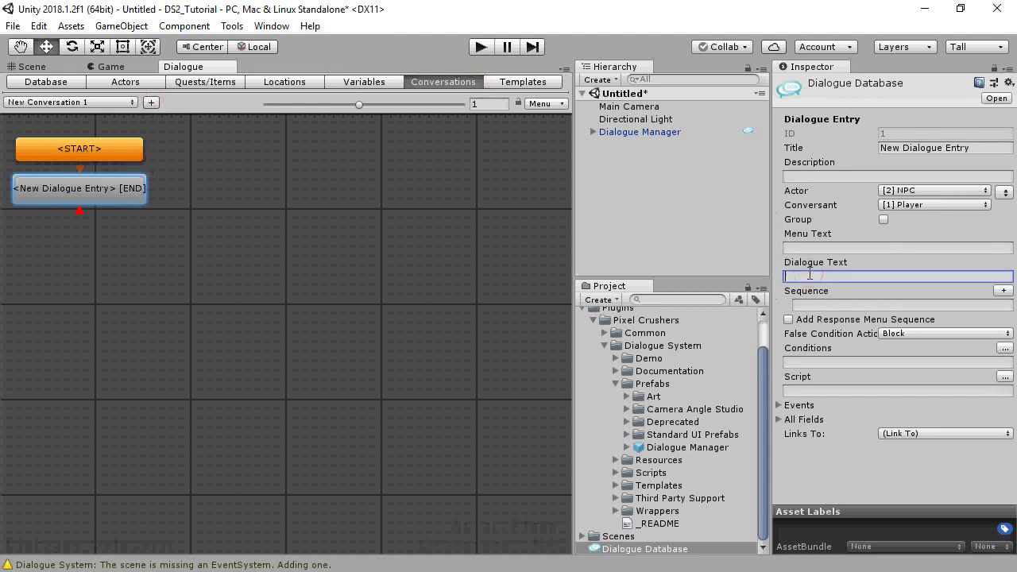
type("Hello.")
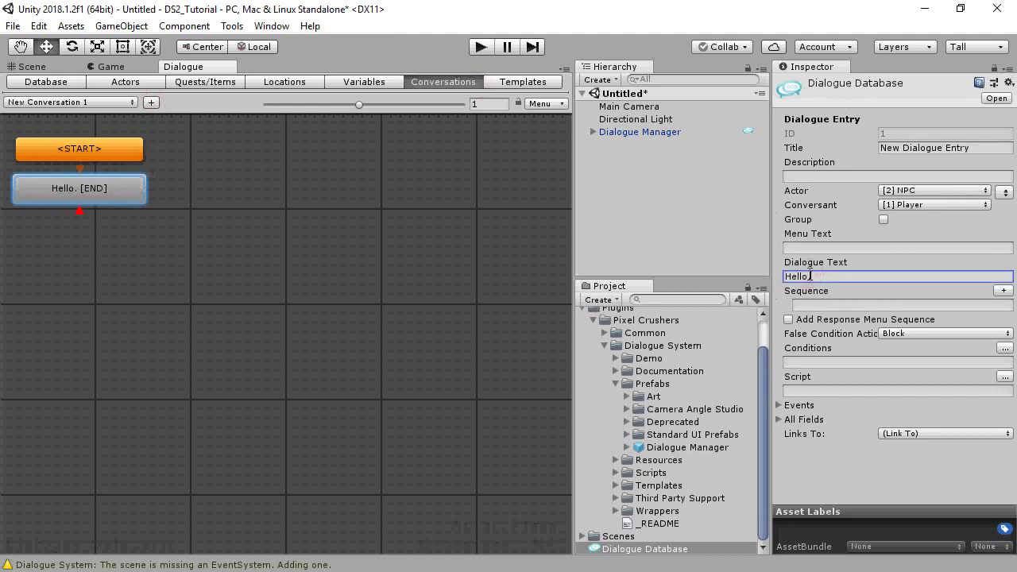
Add a child node to the "Hello." node with the dialogue text "Goodbye."
right_click(109, 206)
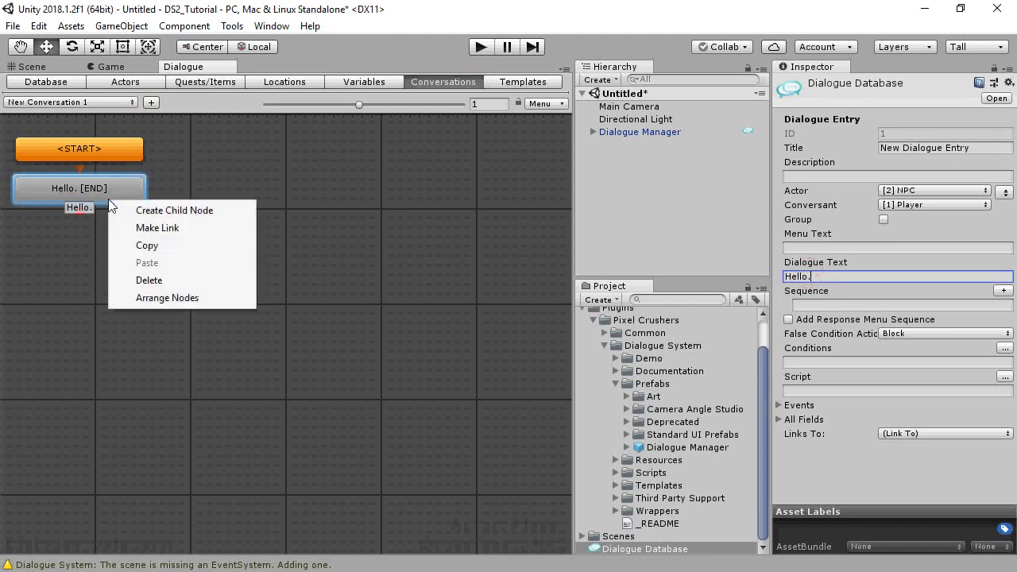
left_click(163, 211)
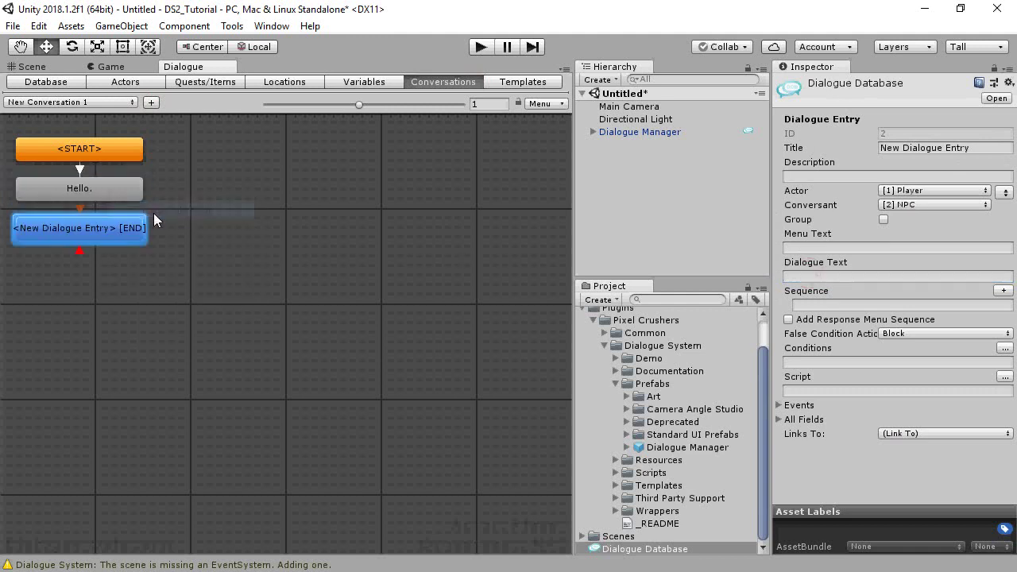
left_click(831, 275)
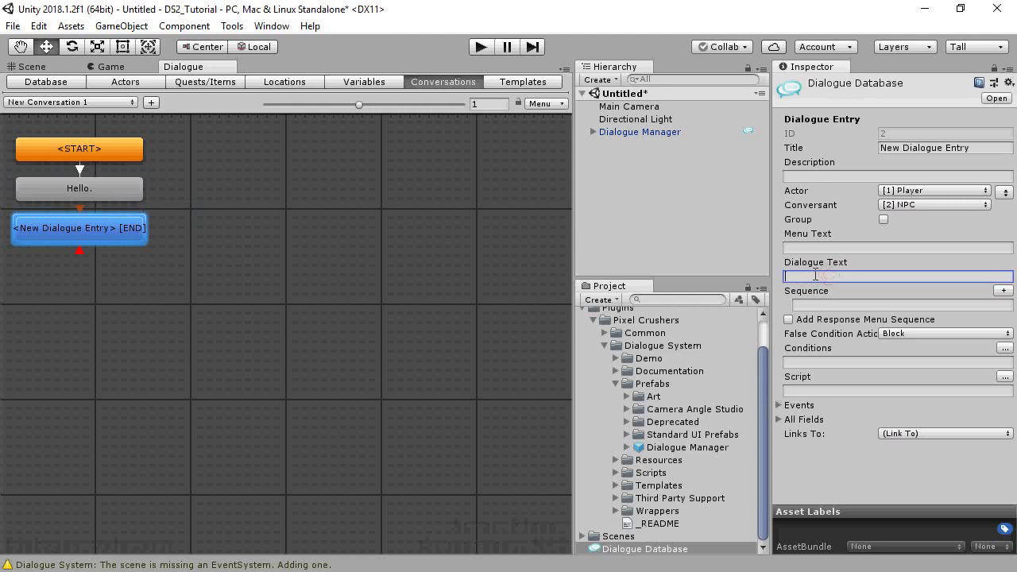
type("Goodbye.")
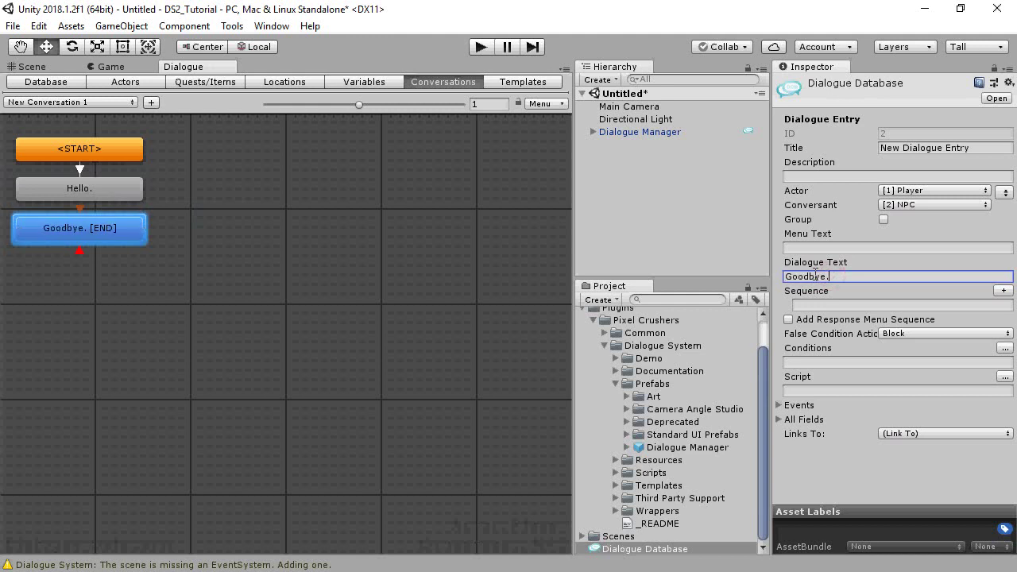
Create an empty game object in the scene and name it Player
left_click(139, 28)
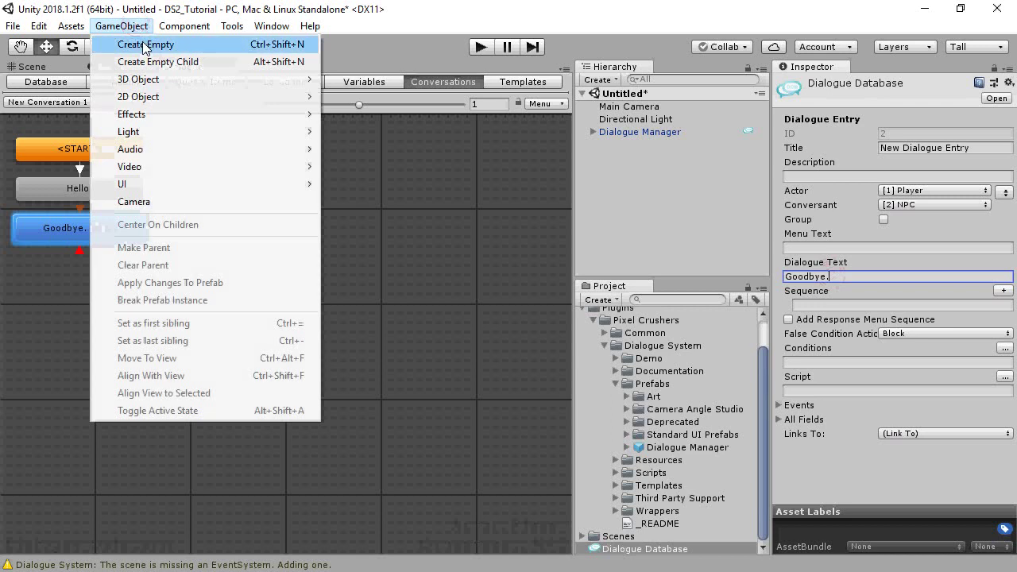
left_click(135, 43)
left_click(897, 84)
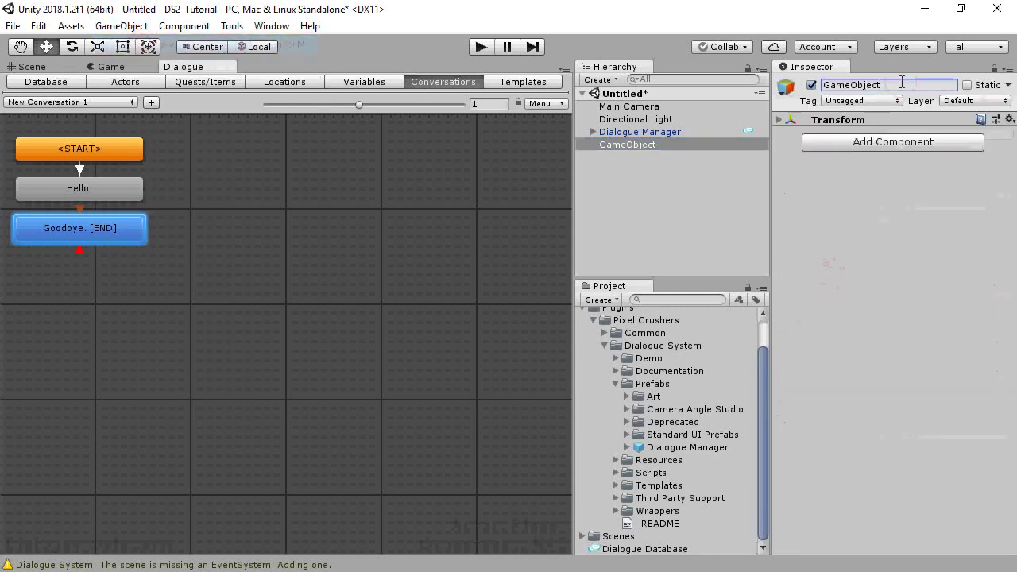
type("Player")
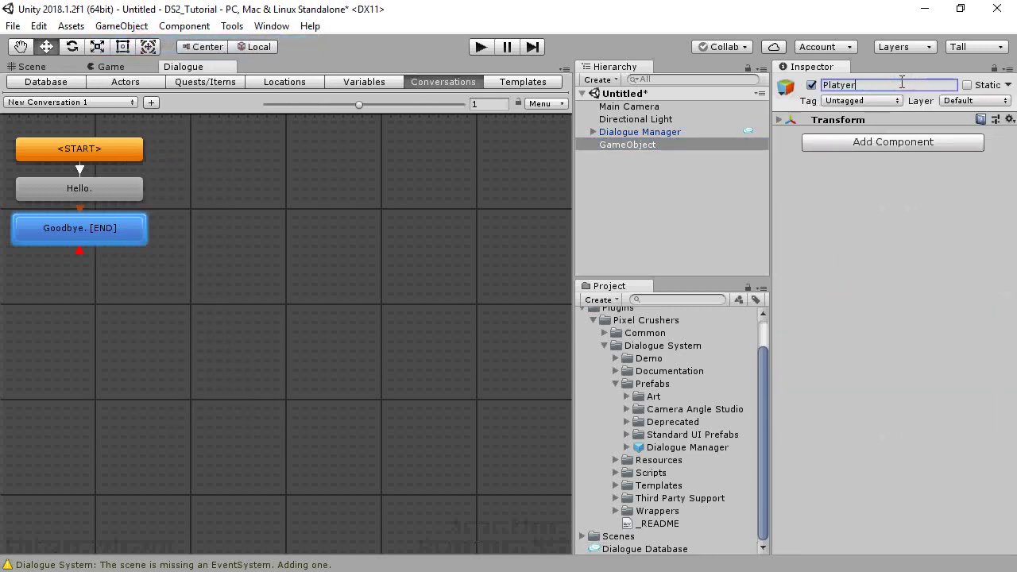
key("BackSpace")
key("BackSpace")
key("BackSpace")
type("yer")
key("Return")
Create a 3D cube in the scene and name it NPC
left_click(122, 26)
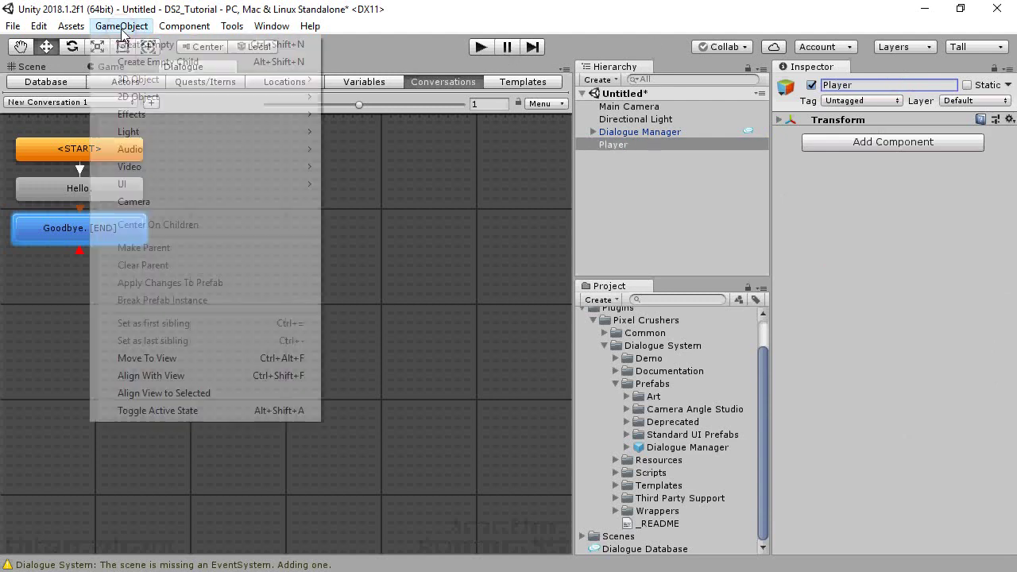
mouse_move(139, 79)
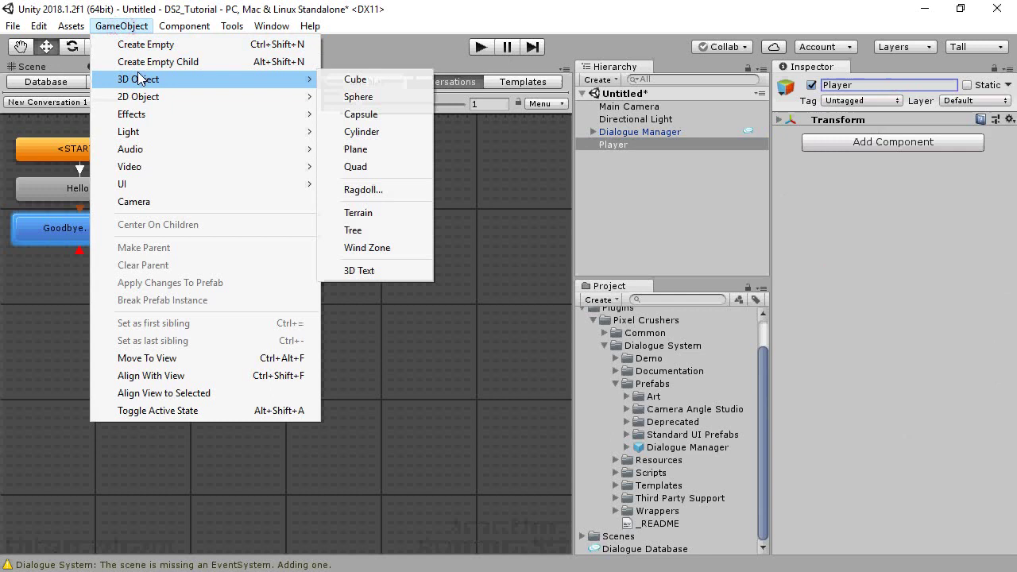
left_click(391, 80)
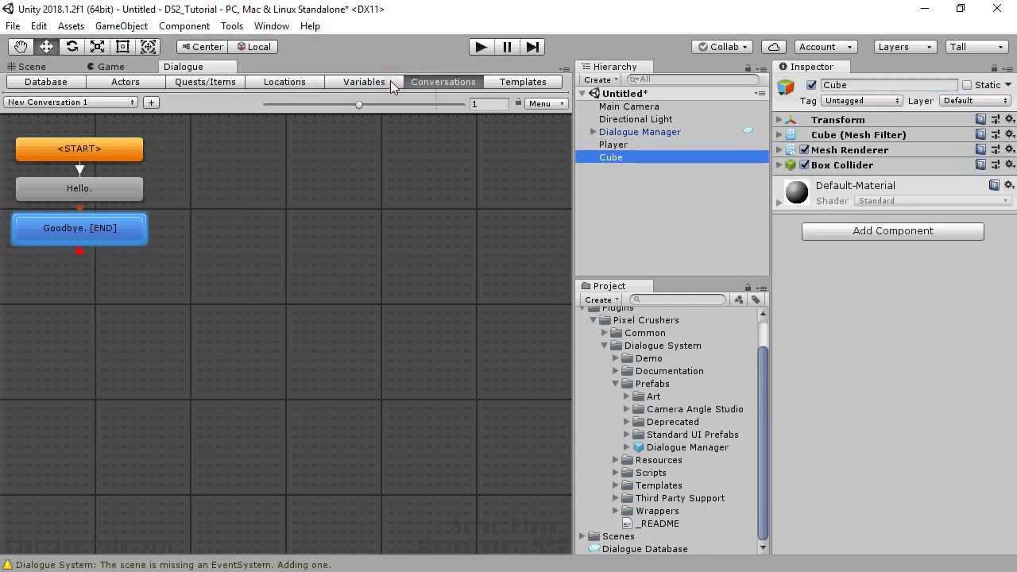
left_click(910, 83)
type("NPC")
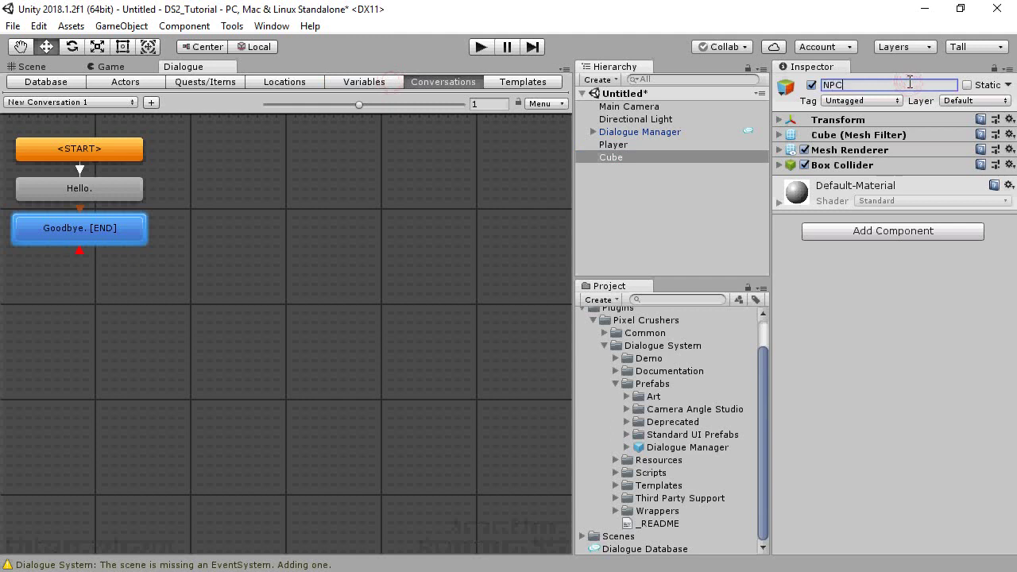
key("Return")
Add a Dialogue System Trigger component to the NPC and give it a Start Conversation action
left_click(854, 233)
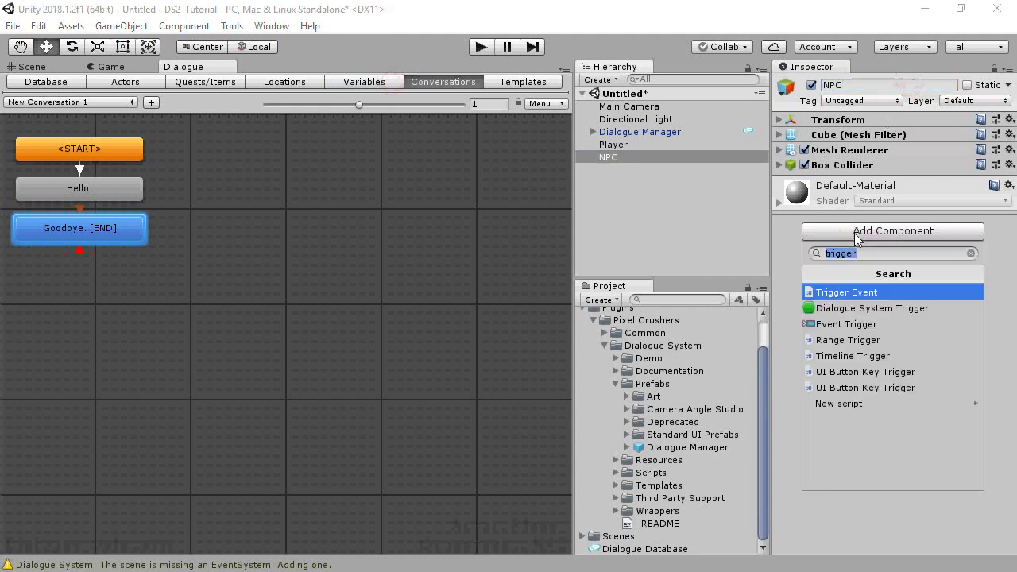
left_click(938, 311)
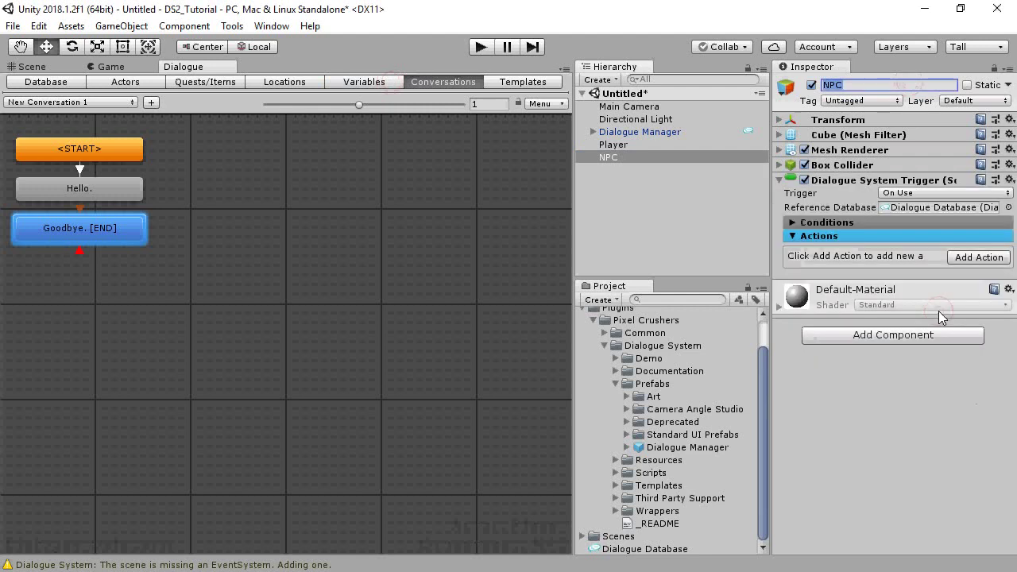
left_click(979, 263)
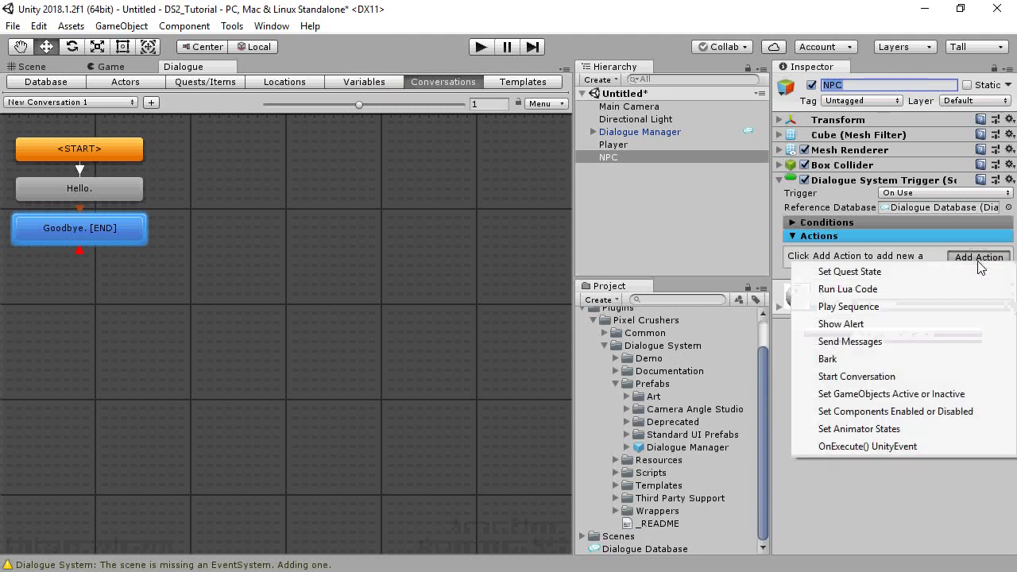
left_click(929, 376)
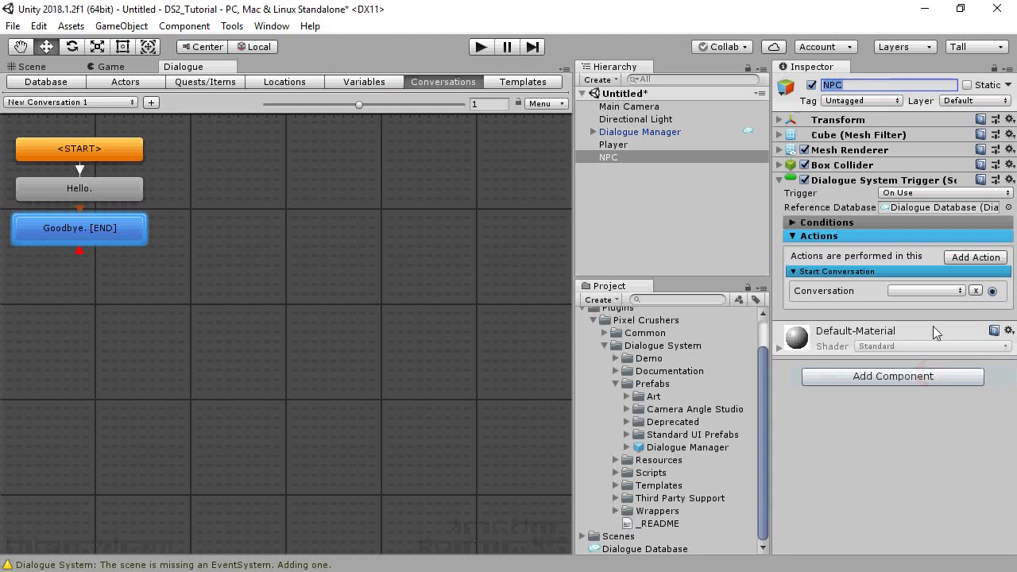
Set the action's conversation to New Conversation 1, with Player as the conversation actor and NPC as the conversant
left_click(926, 291)
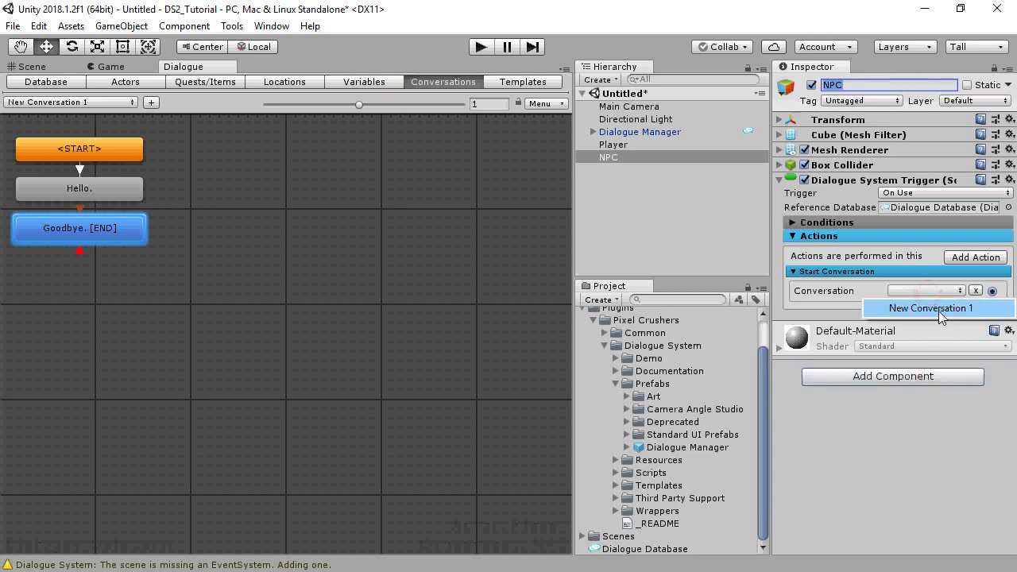
left_click(932, 309)
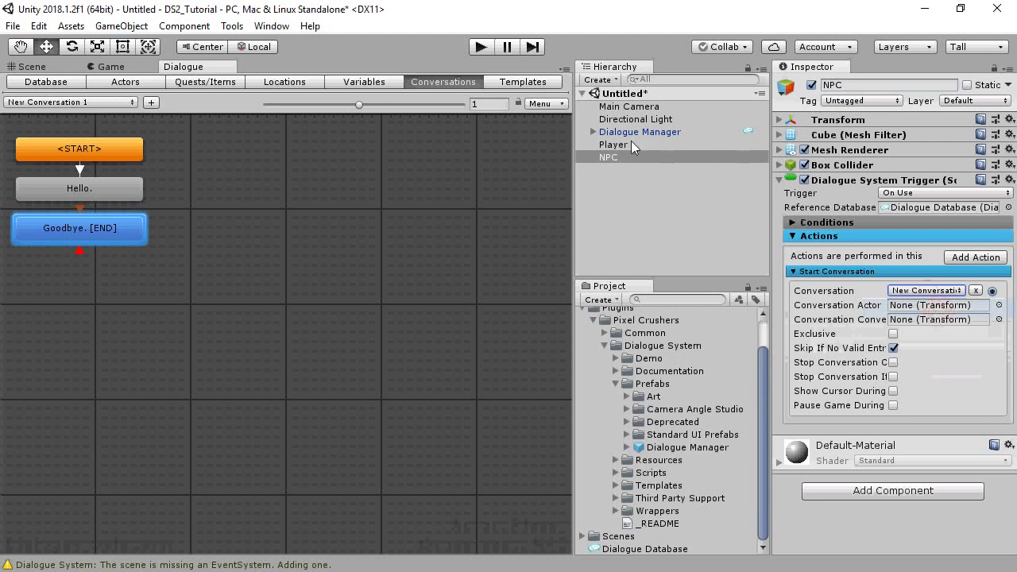
left_click_drag(625, 144, 908, 313)
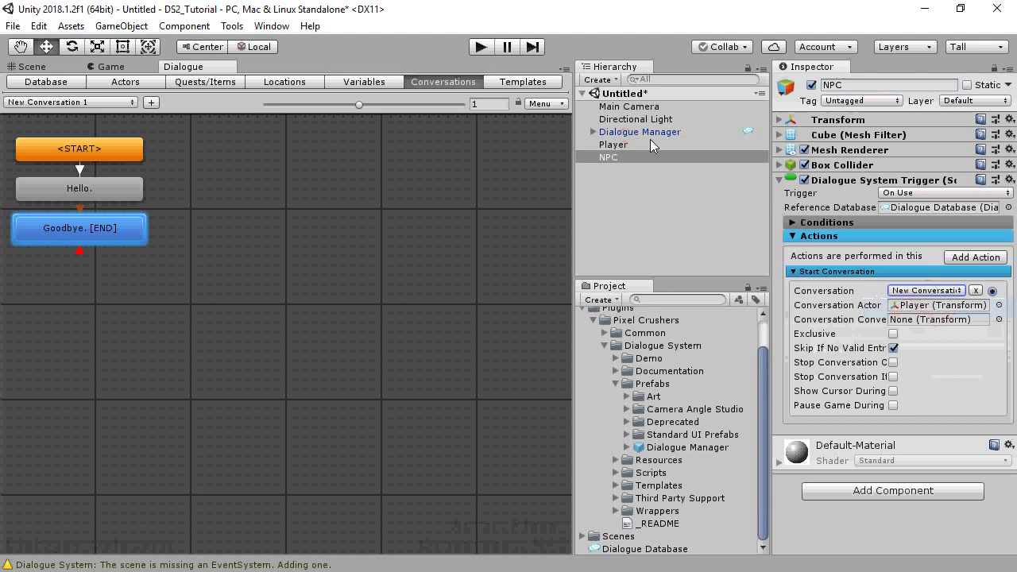
left_click_drag(611, 155, 911, 320)
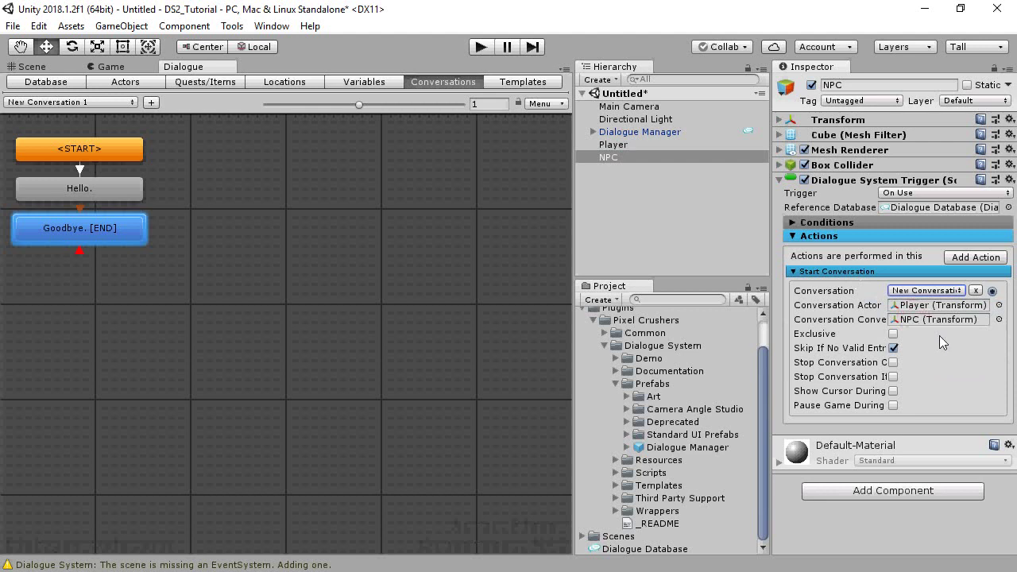
Set the NPC's Dialogue System Trigger to fire On Start and run the scene to test the conversation
left_click(935, 193)
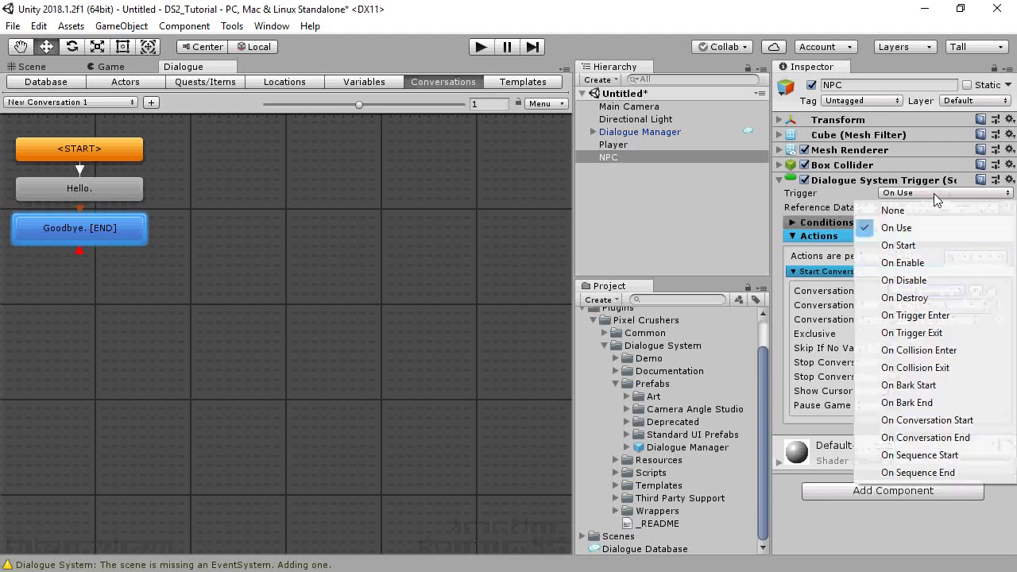
left_click(922, 245)
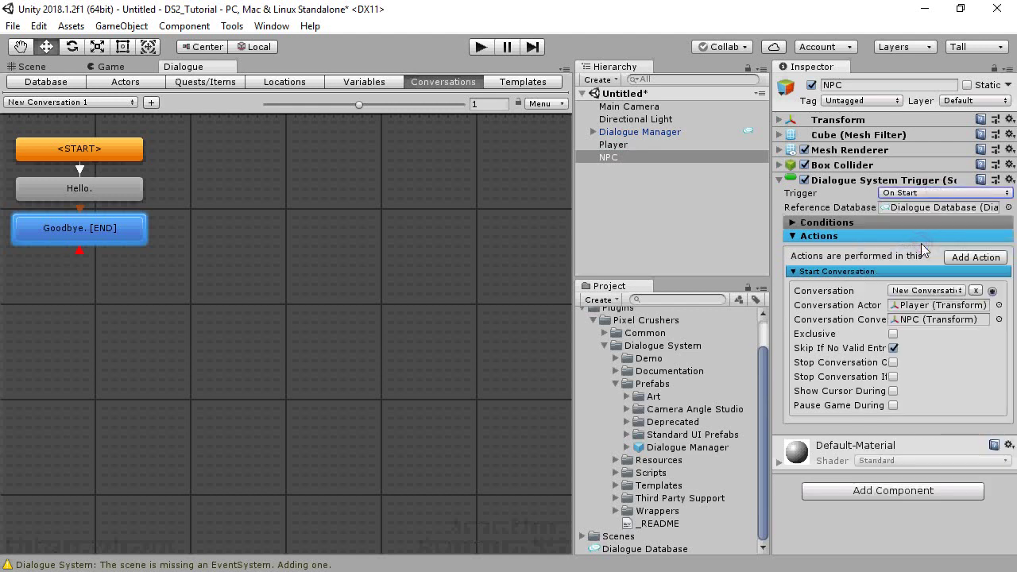
left_click(480, 48)
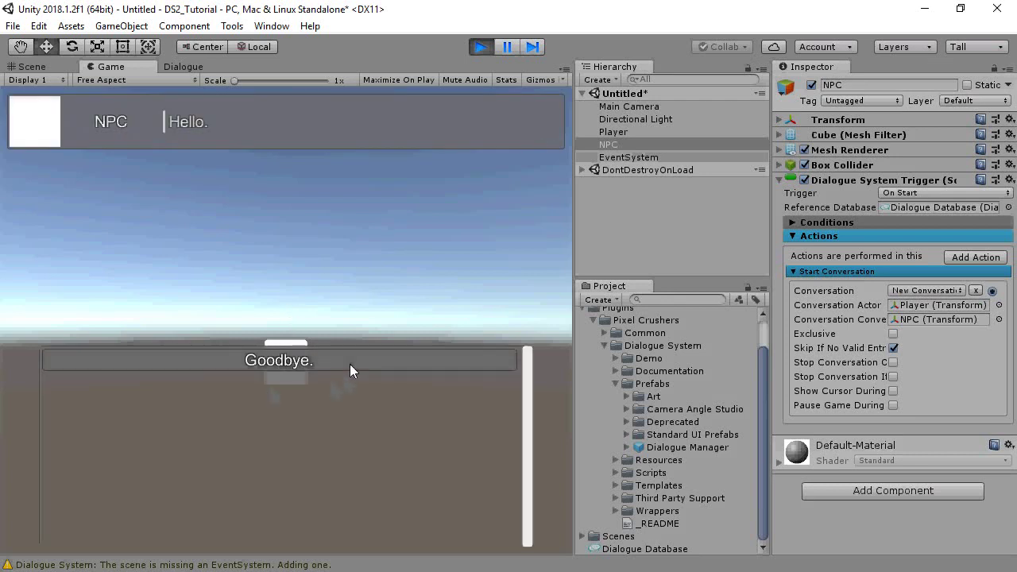
Finish the running conversation test with the Goodbye reply and set the NPC's Dialogue System Trigger to fire On Use
left_click(349, 363)
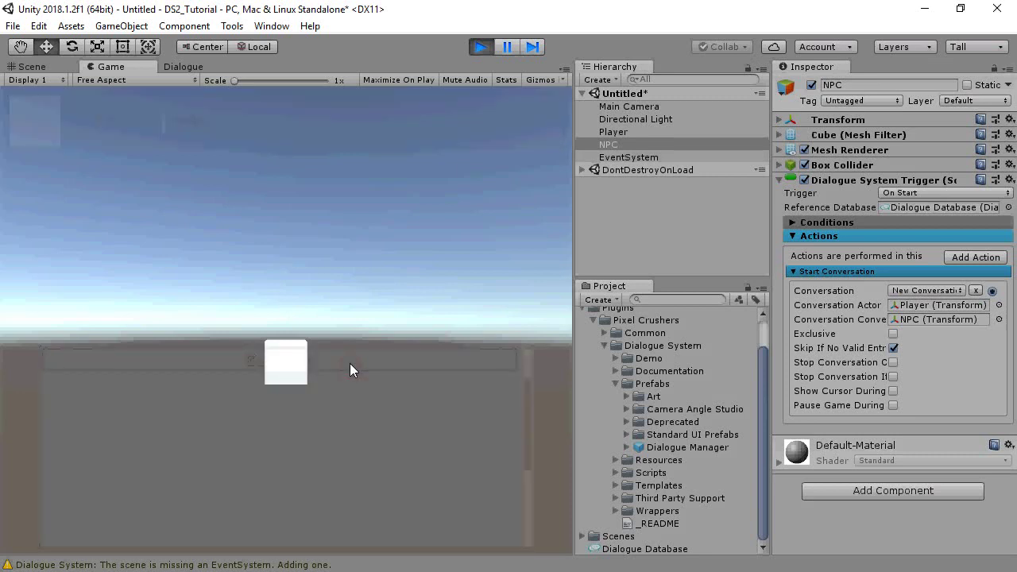
left_click(494, 47)
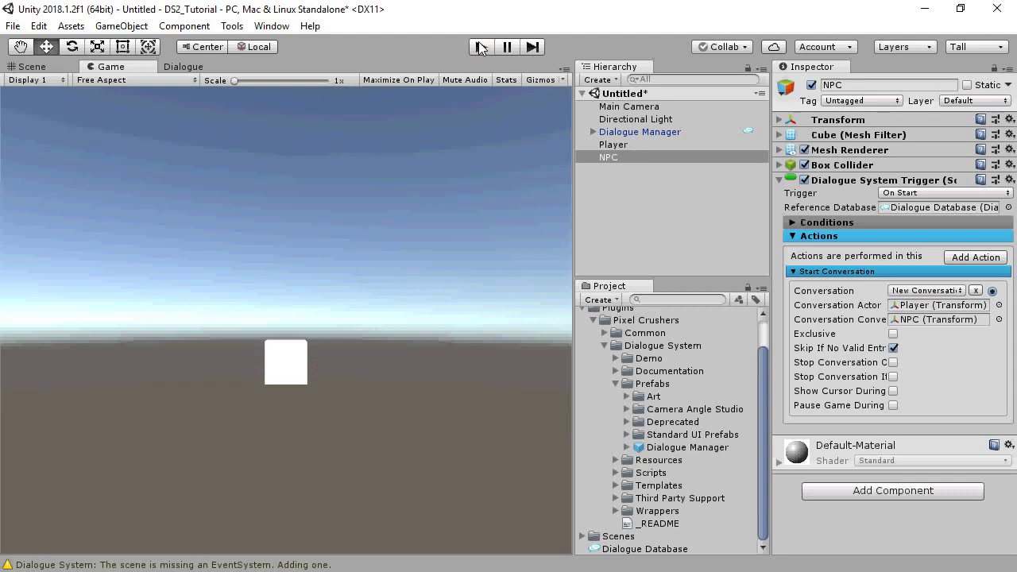
left_click(958, 193)
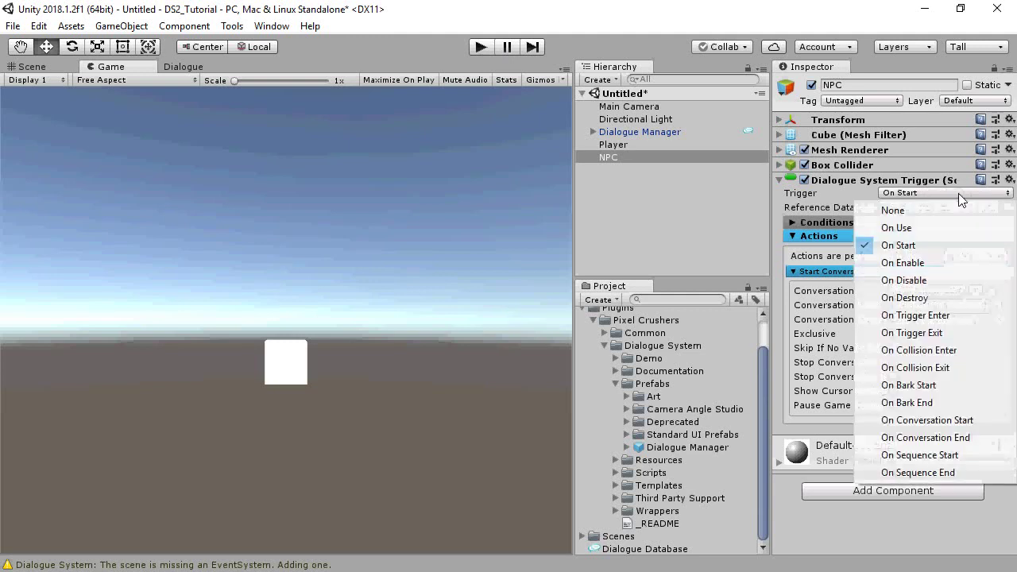
left_click(909, 229)
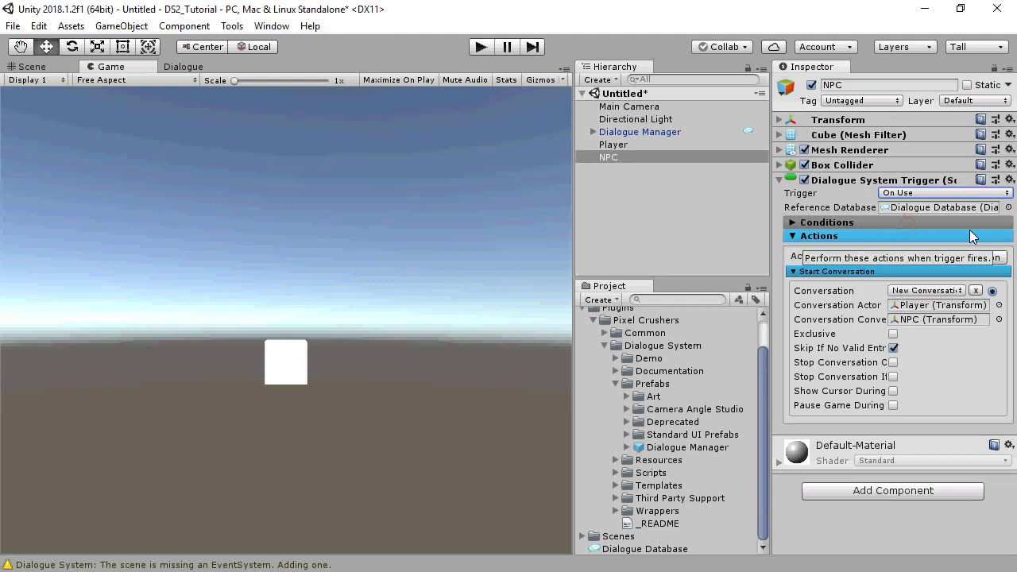
Add a Usable component to the NPC and set its Max Use Distance to 30
left_click(865, 181)
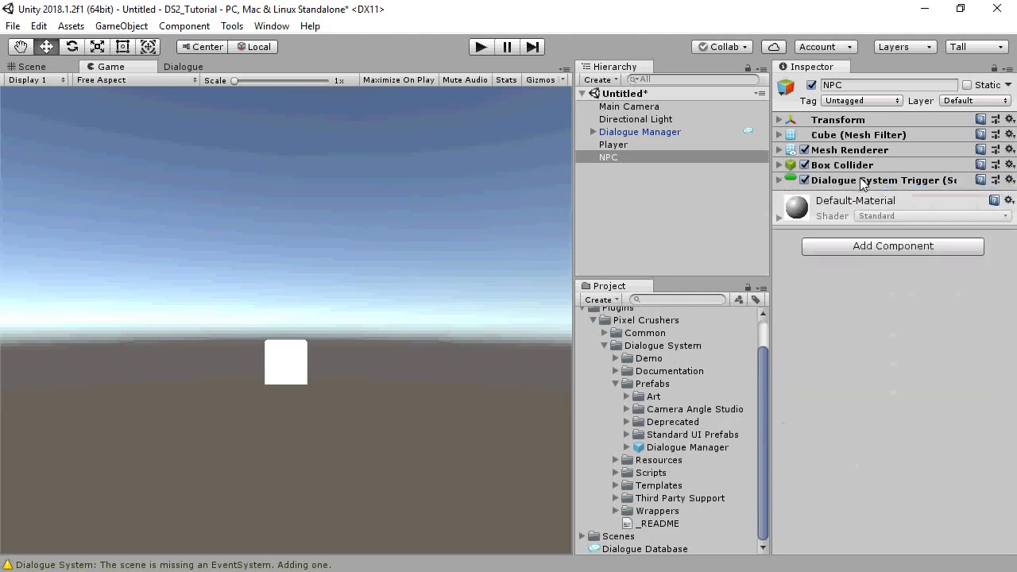
left_click(873, 248)
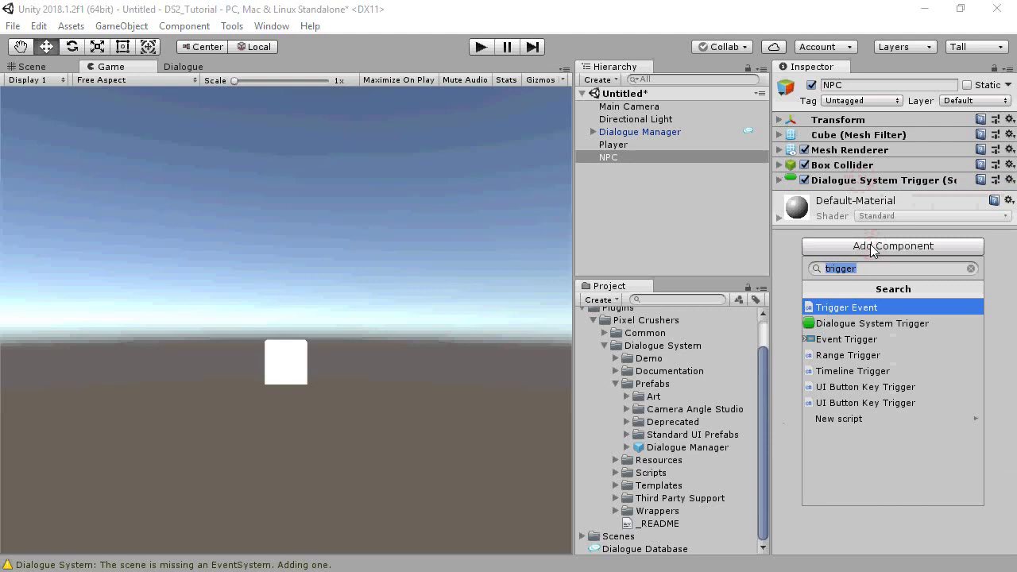
type("usa")
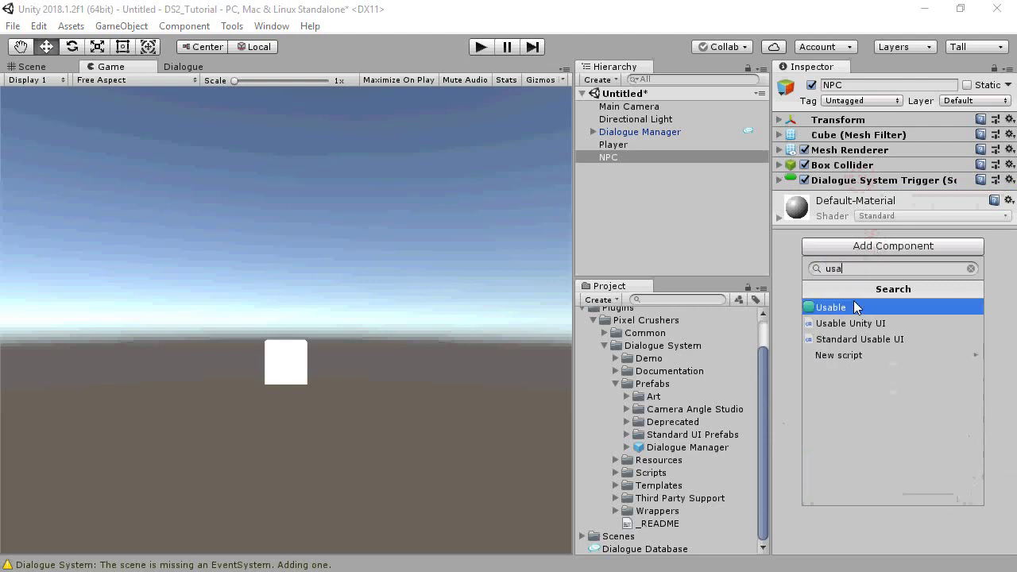
left_click(856, 307)
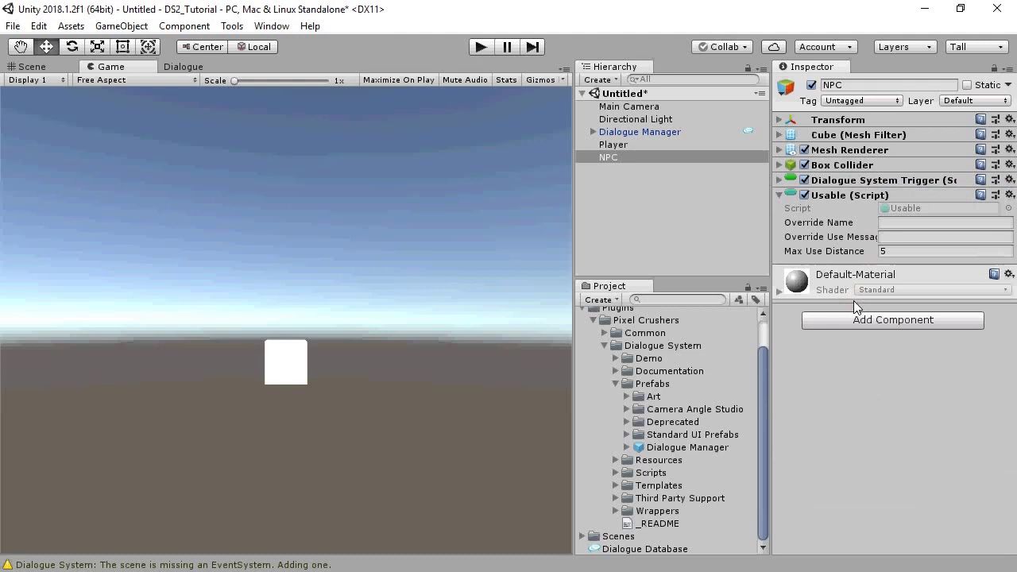
left_click(923, 253)
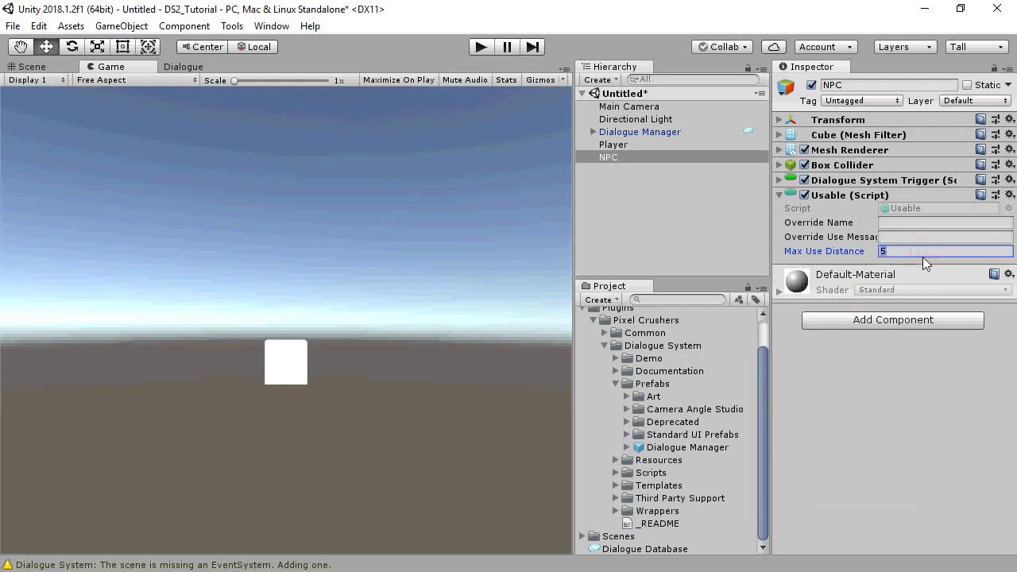
type("30")
Add a Selector component to the Player and set it to select at Mouse Position
left_click(634, 142)
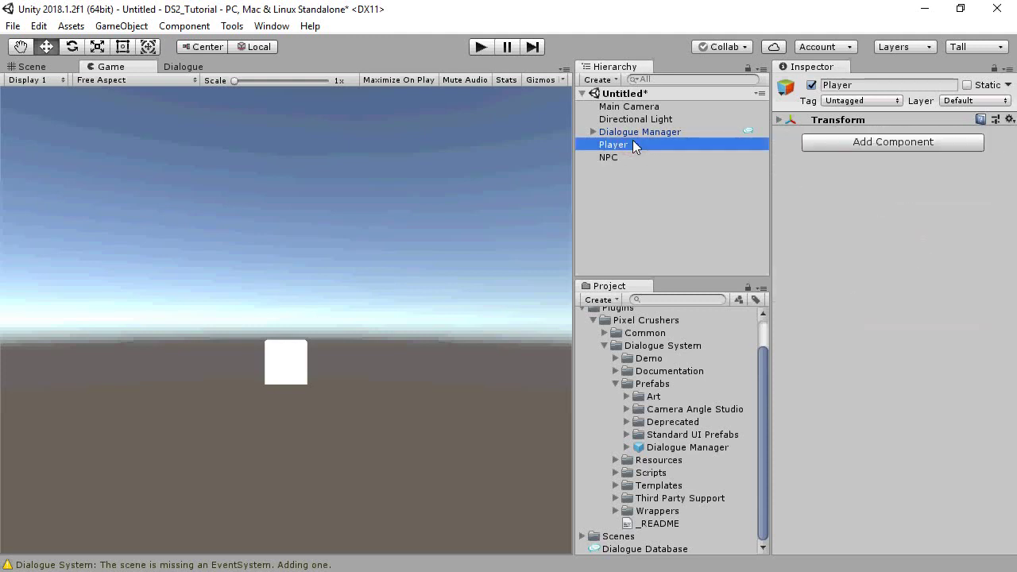
left_click(871, 143)
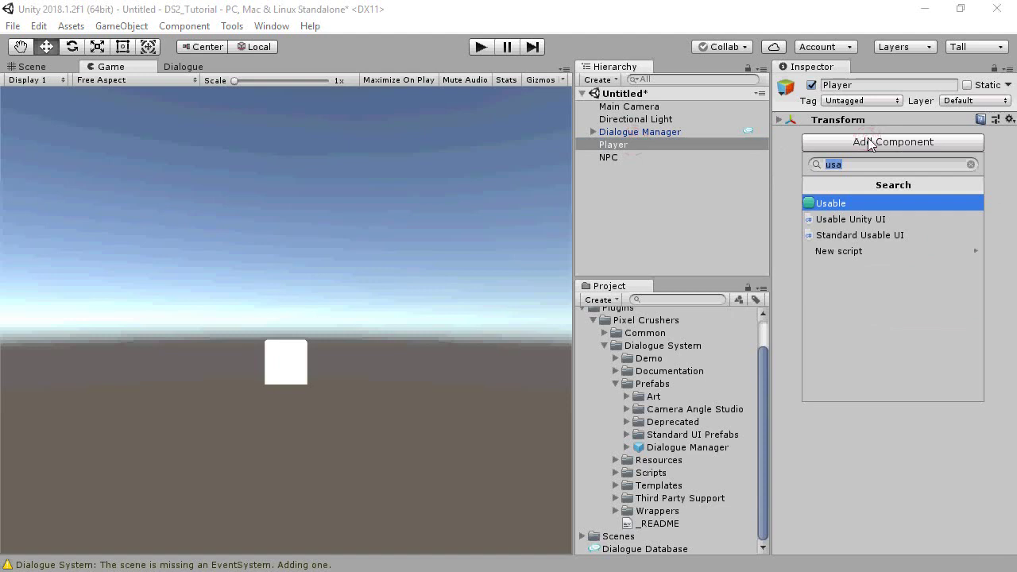
type("selector")
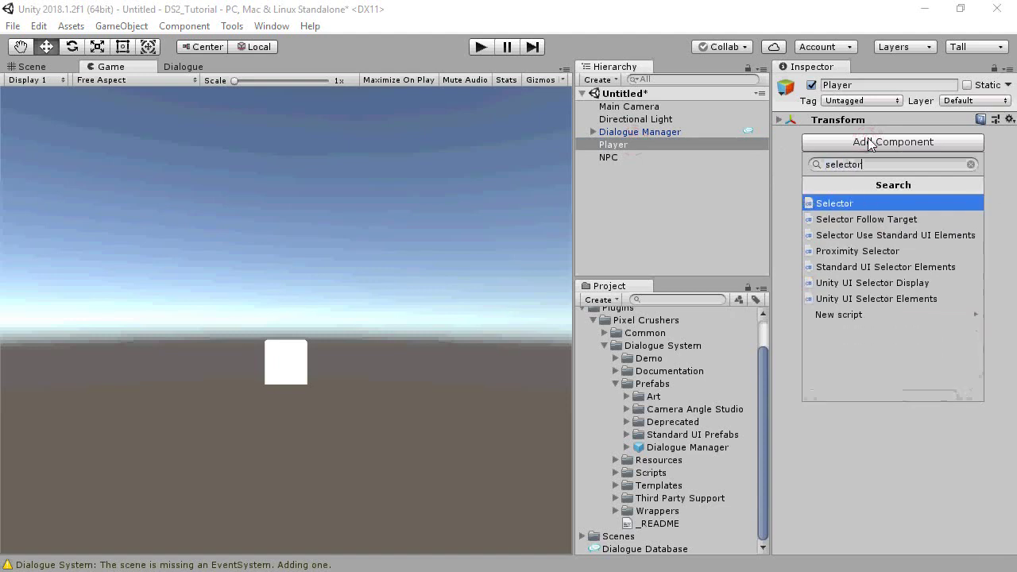
key("Return")
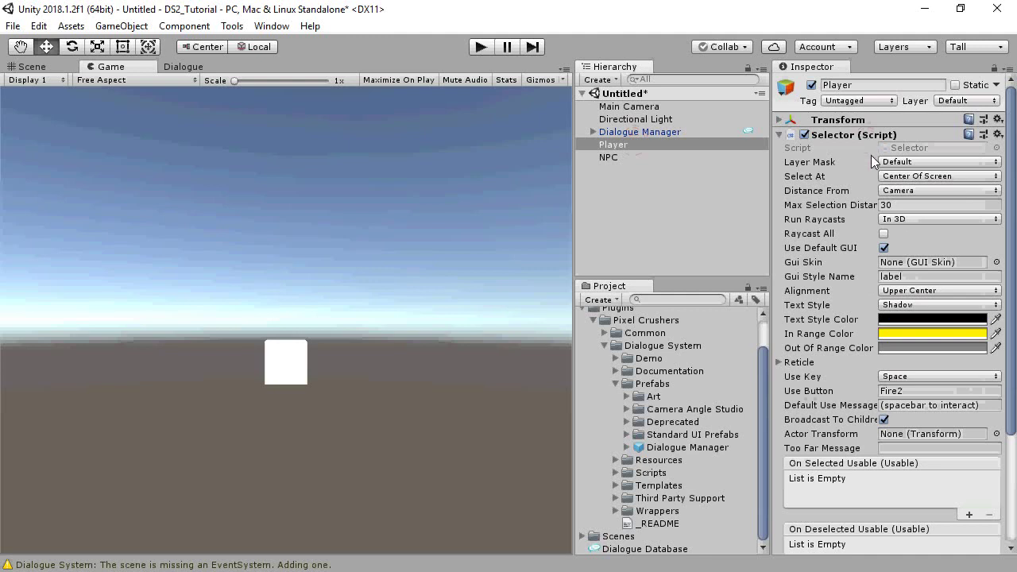
left_click(959, 176)
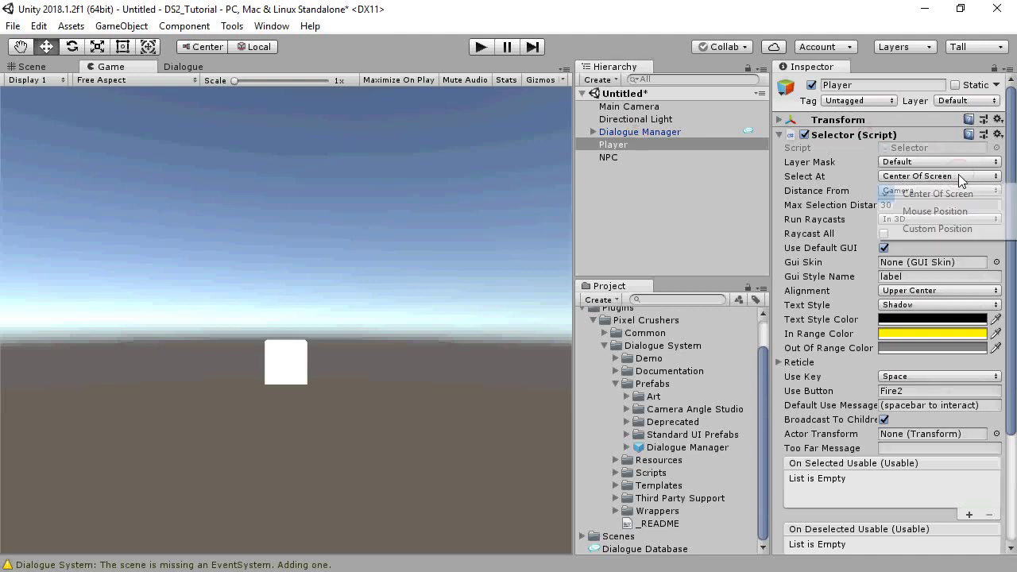
left_click(960, 207)
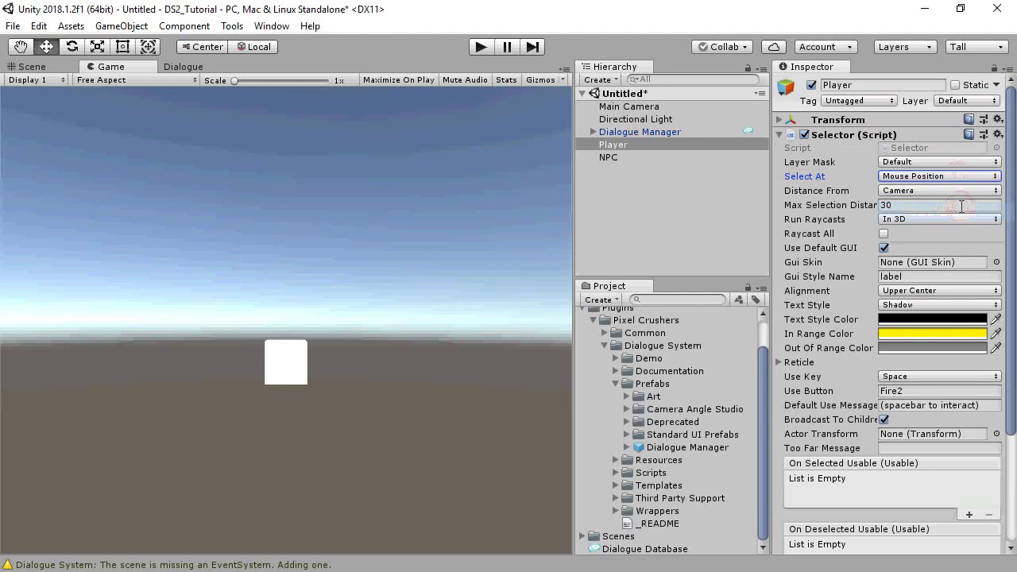
Run the scene, start the conversation by interacting with the NPC cube, answer Goodbye, and stop the test
left_click(479, 47)
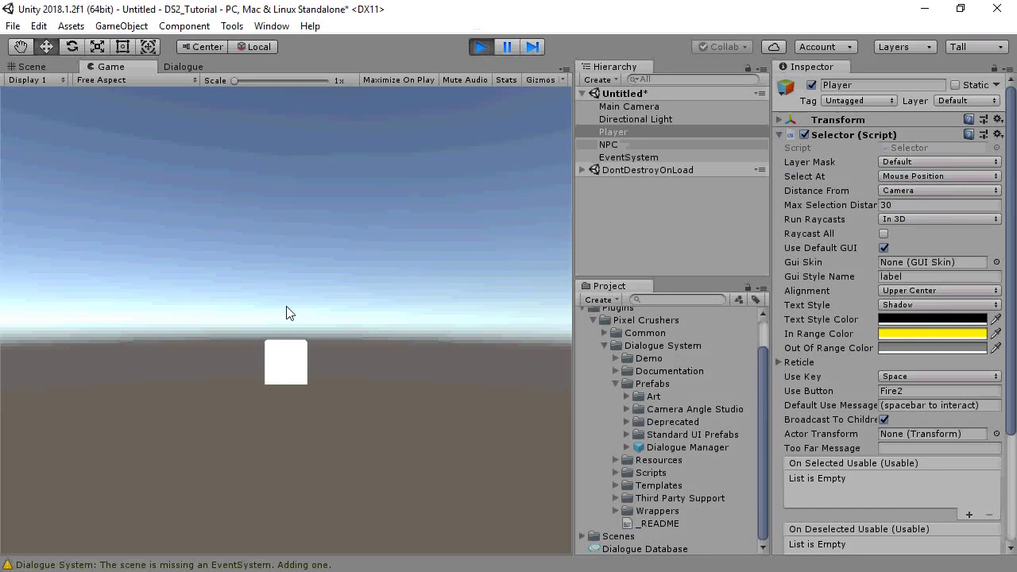
mouse_move(289, 367)
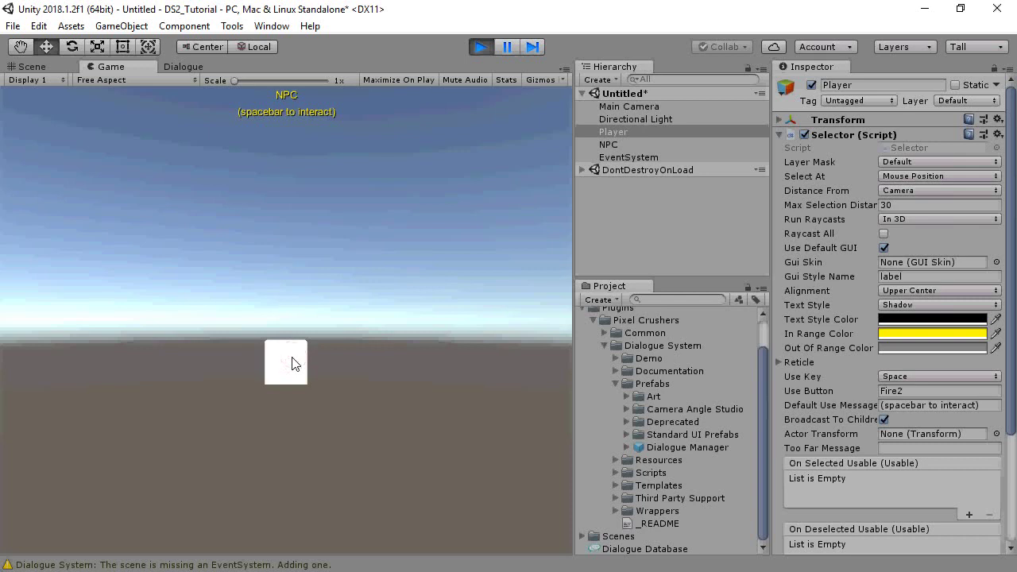
key("space")
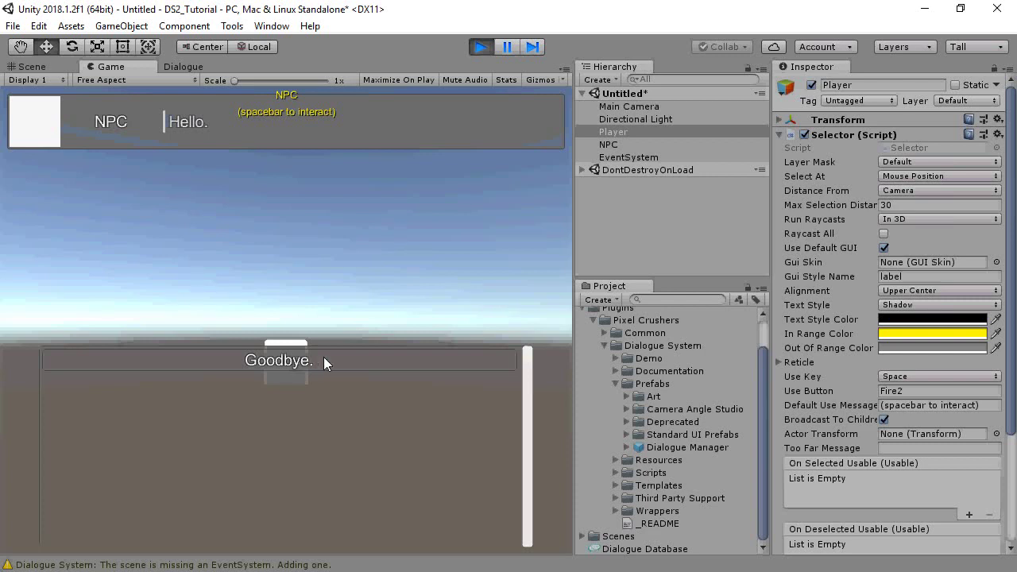
left_click(324, 359)
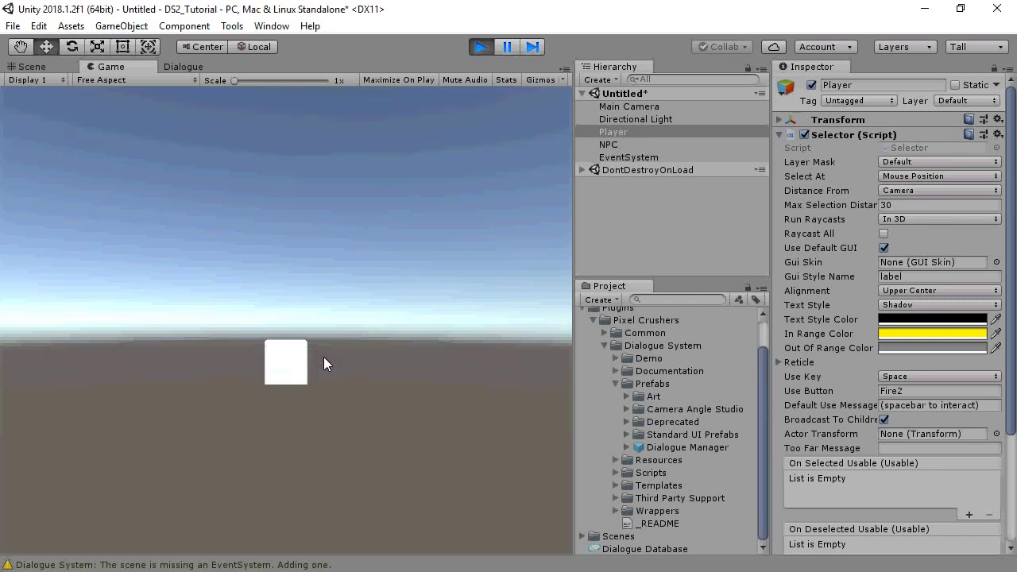
left_click(480, 46)
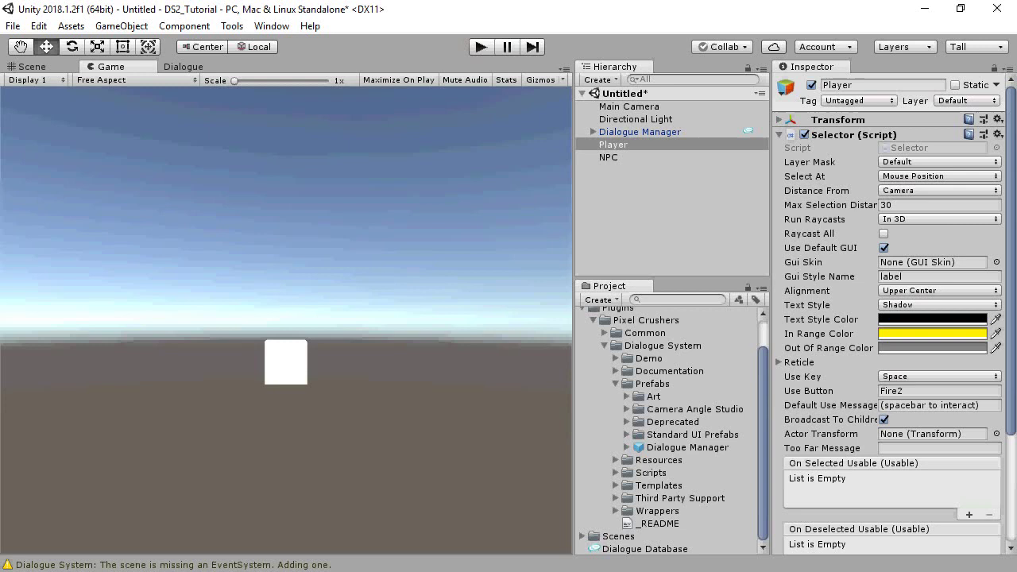
Add a Dialogue System Events component to the Player, with one empty entry each under On Conversation Start and On Conversation End
left_click(856, 135)
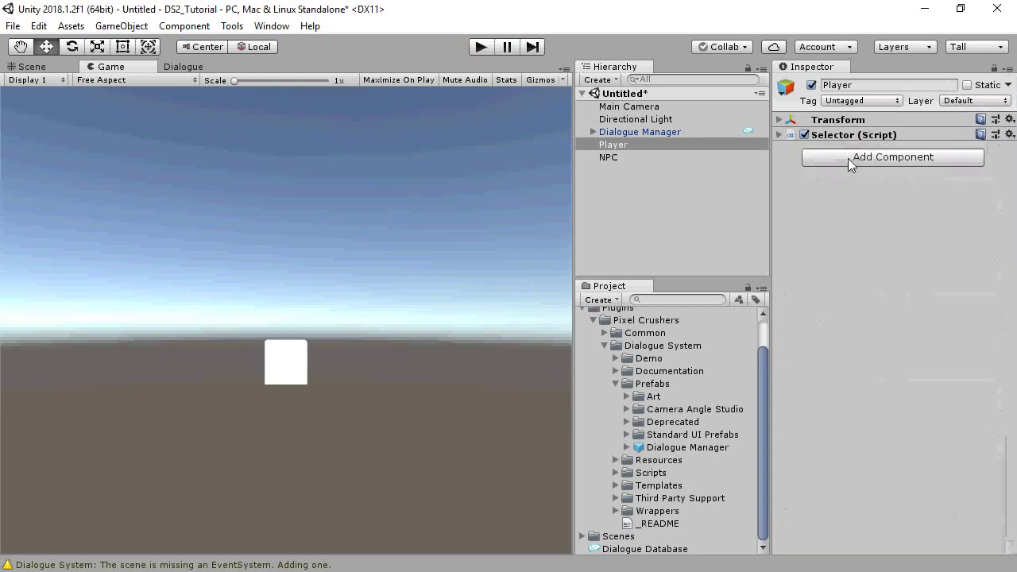
left_click(848, 158)
type("events")
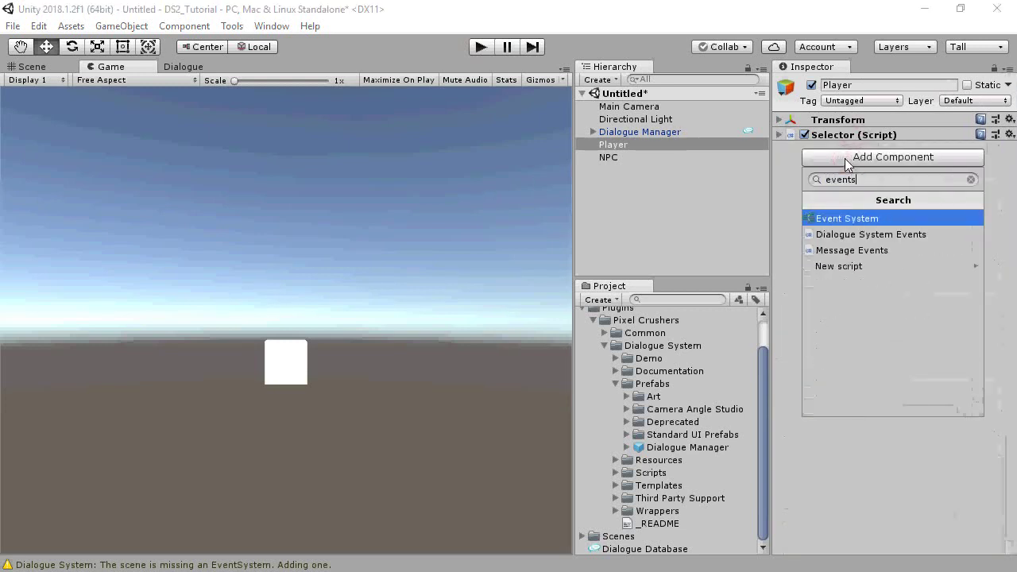
left_click(902, 240)
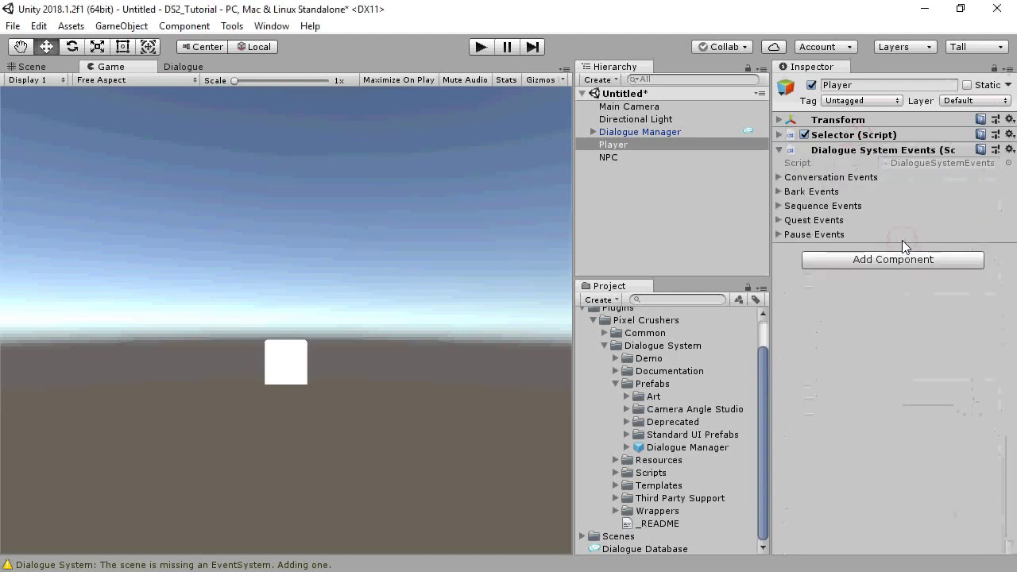
left_click(779, 177)
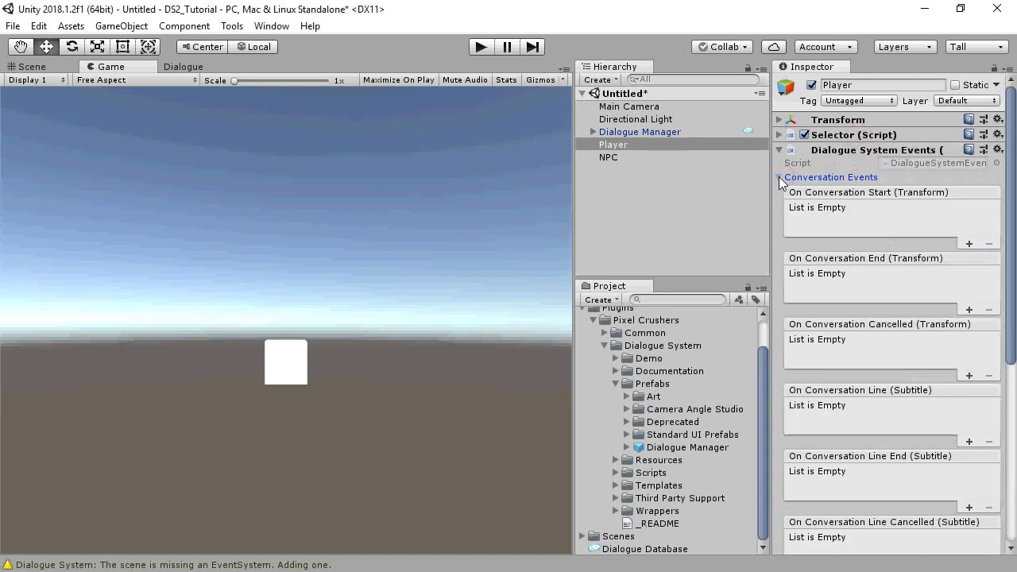
left_click(968, 310)
left_click(969, 243)
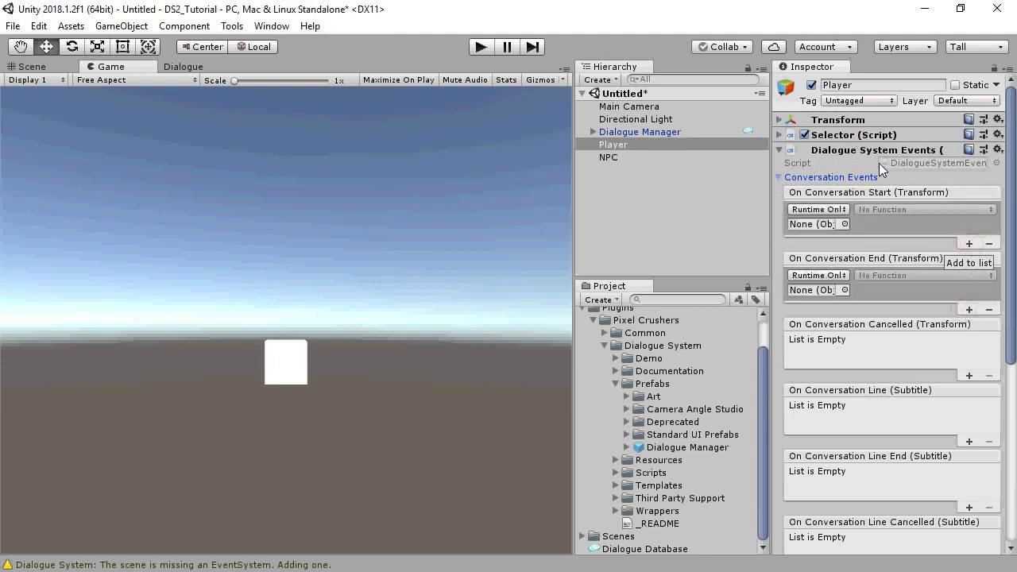
Make the On Conversation Start event disable the Player's Selector by assigning Selector.enabled with its value unchecked
left_click_drag(836, 205, 814, 224)
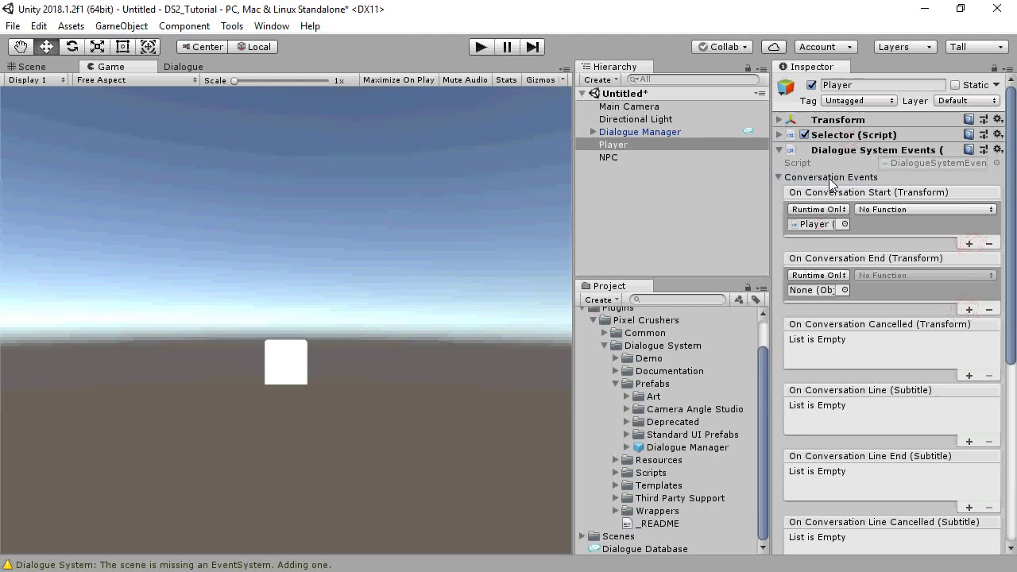
left_click(867, 206)
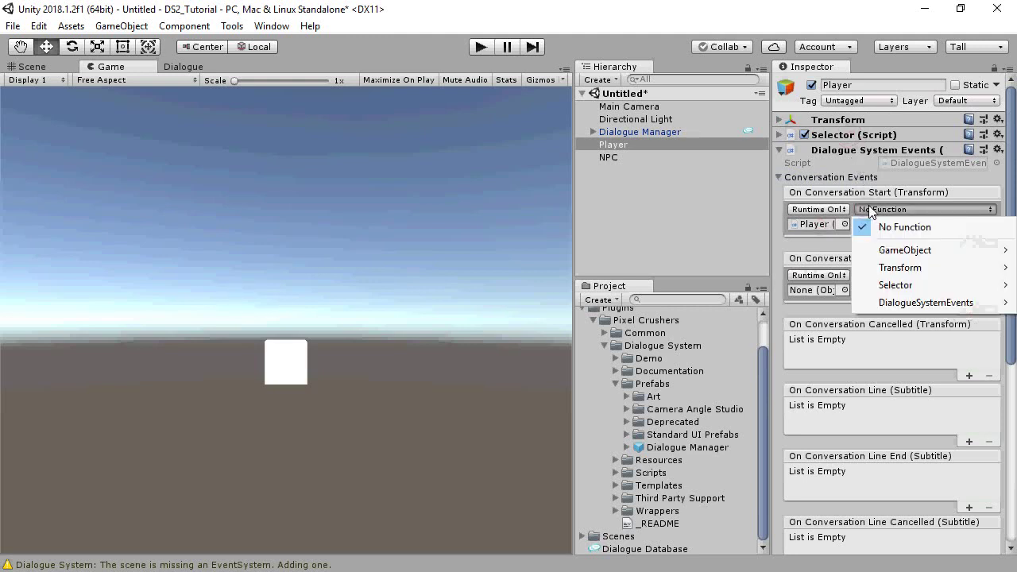
mouse_move(904, 290)
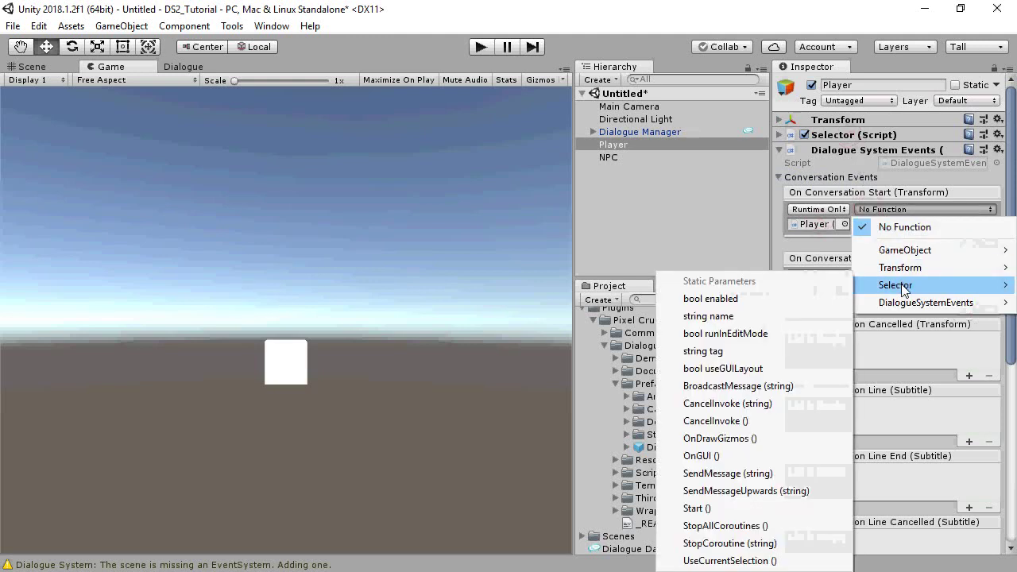
left_click(734, 293)
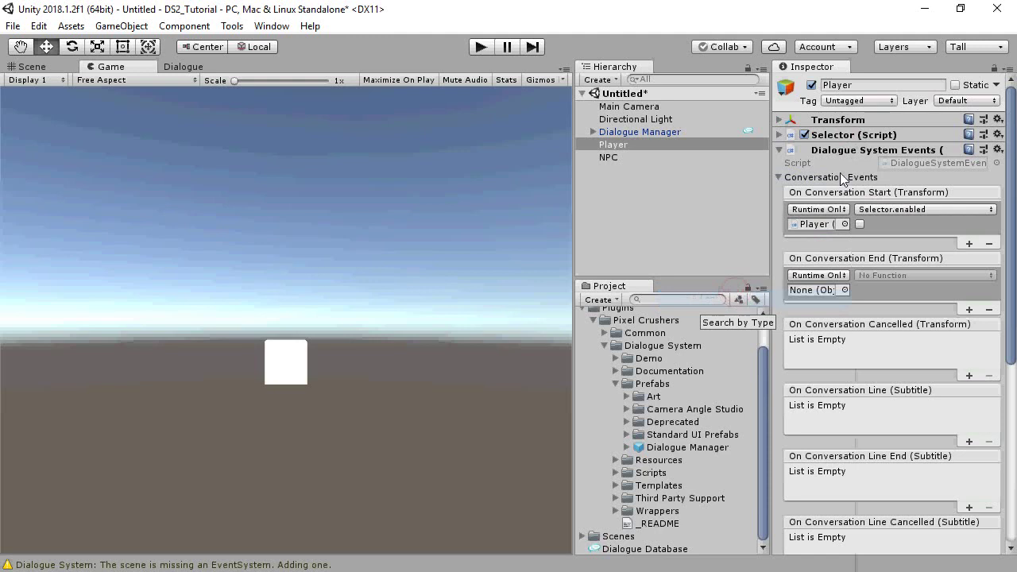
Make the On Conversation End event re-enable the Player's Selector by assigning Selector.enabled with its value checked
left_click_drag(843, 243, 814, 285)
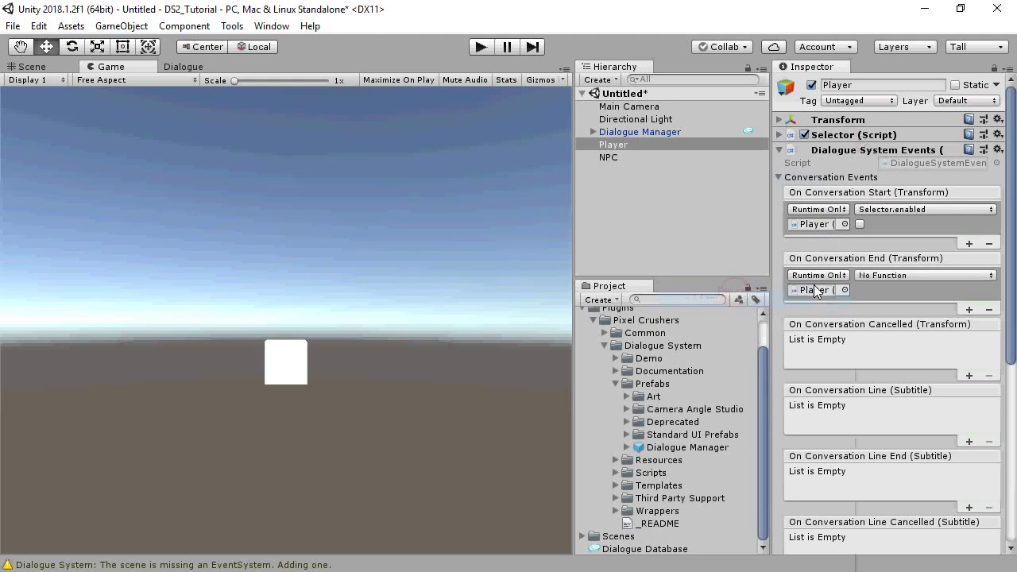
left_click(879, 275)
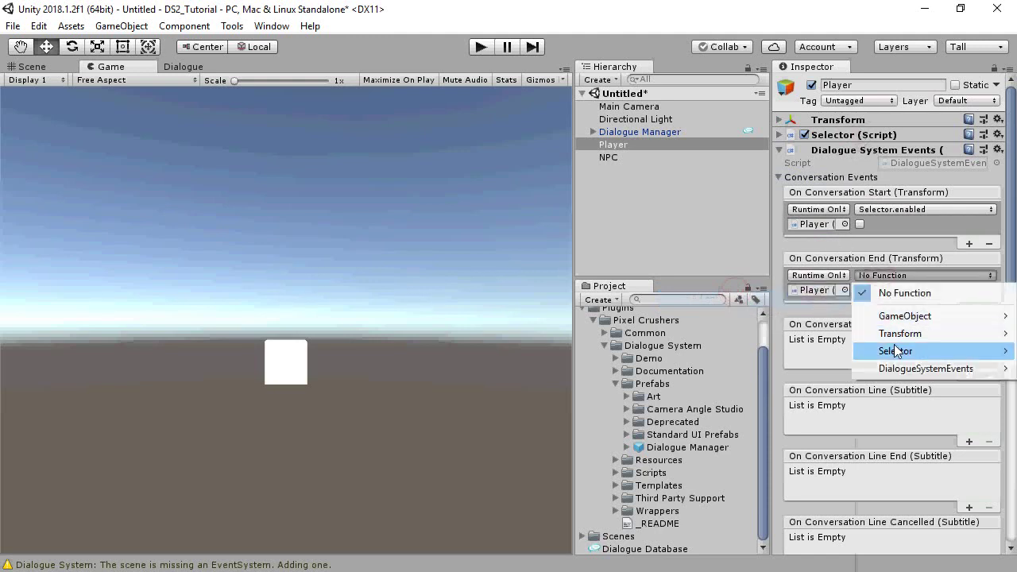
mouse_move(901, 352)
left_click(711, 88)
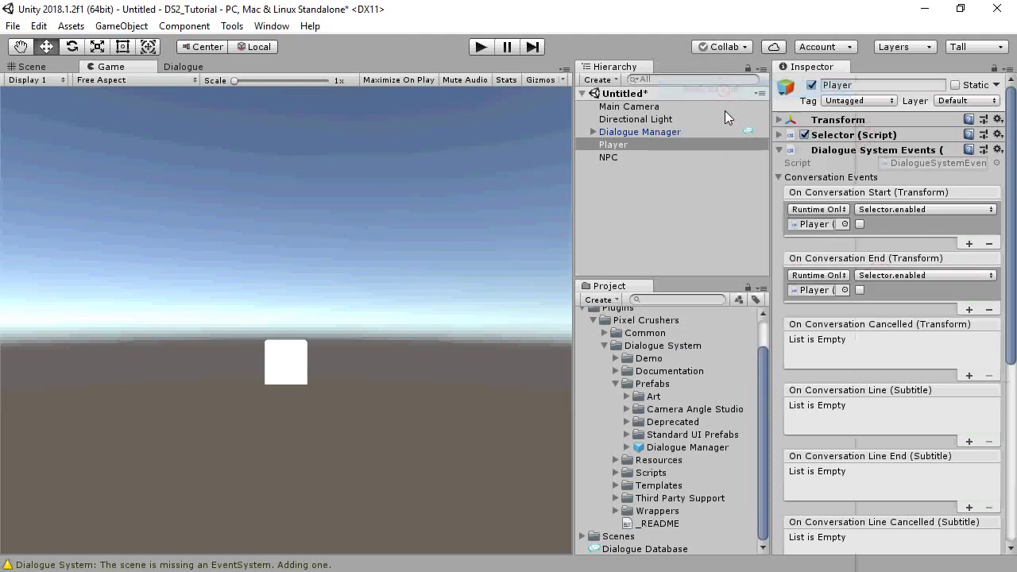
left_click(860, 290)
Test the Selector events by playing the scene, talking to the NPC through to the Goodbye reply, and stopping play
left_click(480, 47)
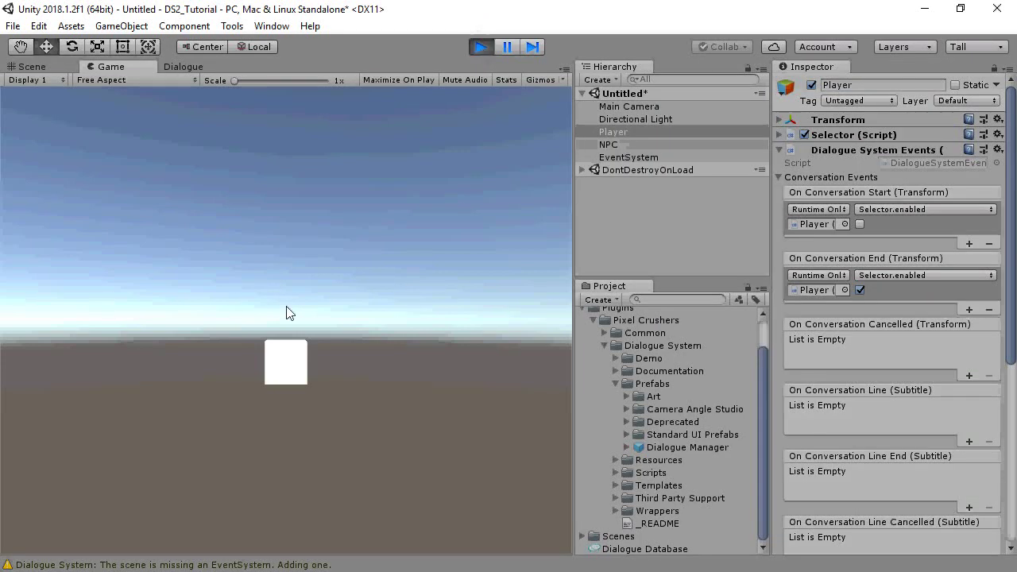
mouse_move(295, 365)
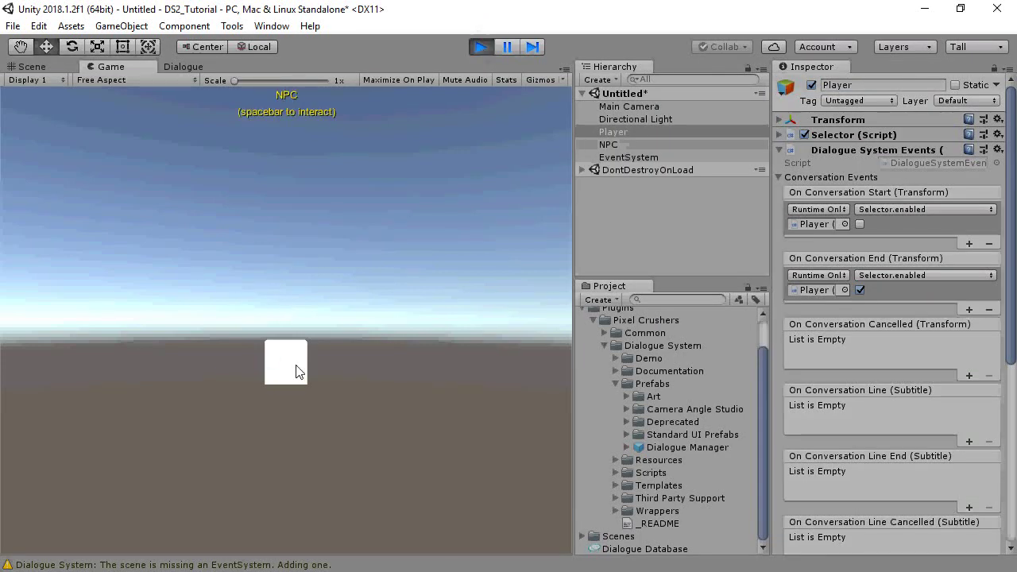
key("space")
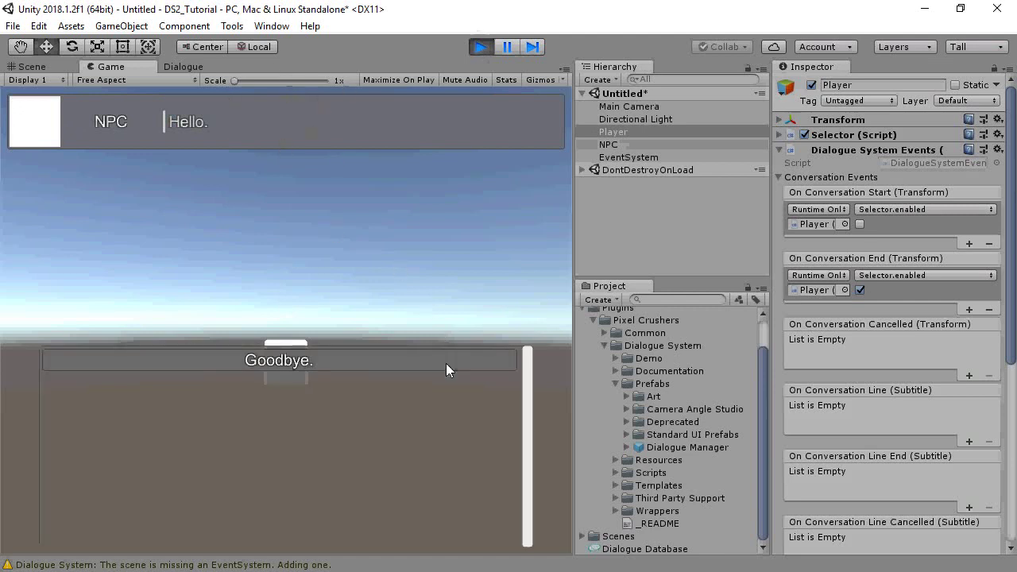
left_click(446, 363)
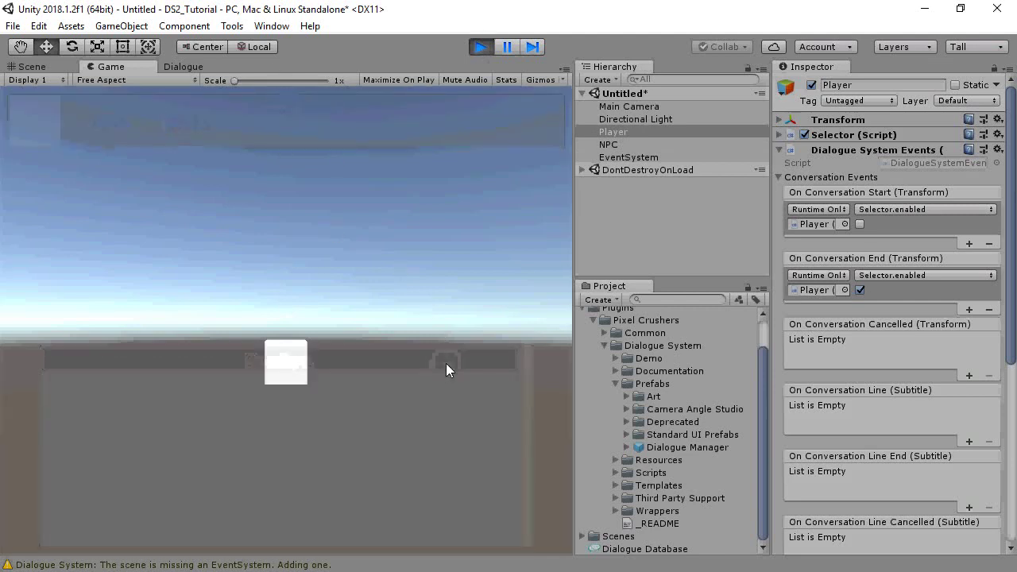
left_click(480, 47)
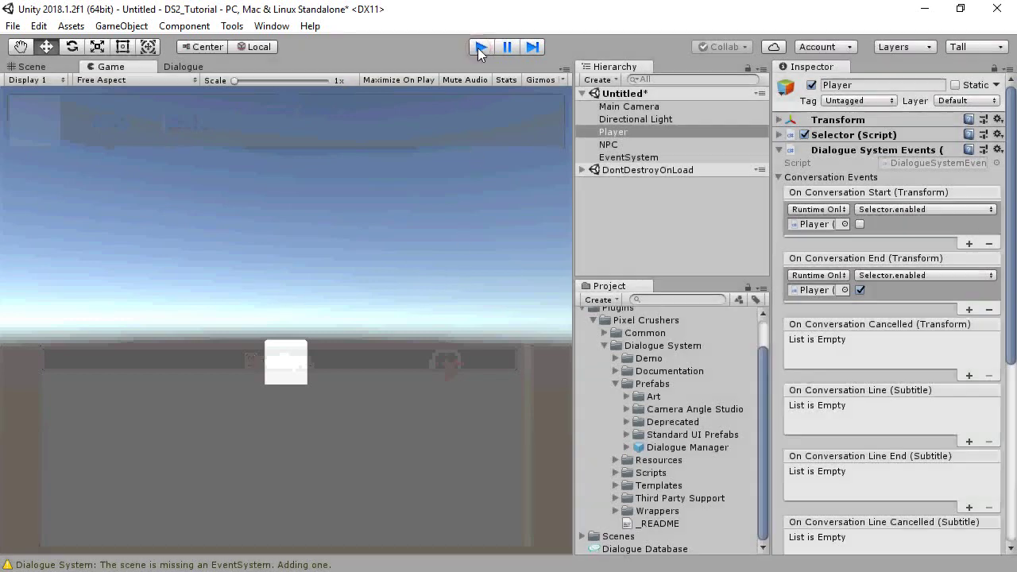